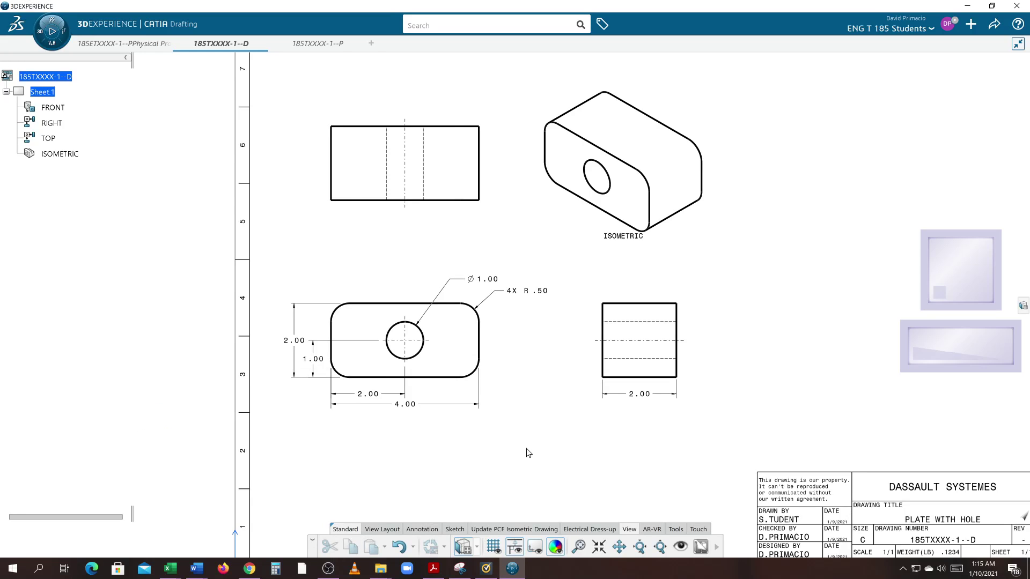
Change the isometric view's label text to "ISOMETRIC VIEW" in capitals.
mouse_move(530, 453)
middle_mouse_down()
mouse_move(497, 495)
mouse_move(483, 490)
mouse_move(508, 432)
mouse_move(508, 442)
mouse_move(536, 421)
mouse_move(556, 443)
middle_mouse_up()
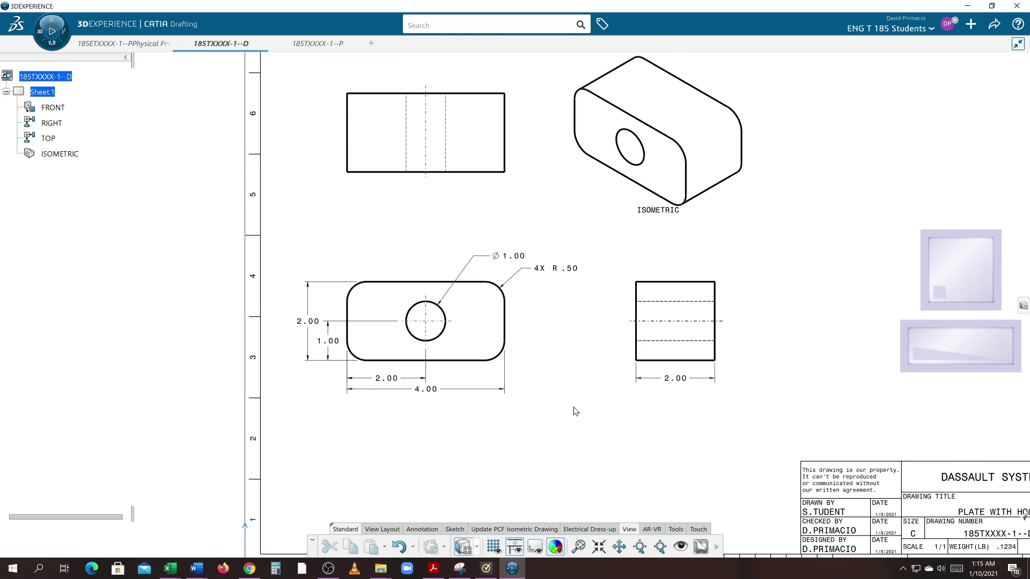
scroll(567, 397, "up", 3)
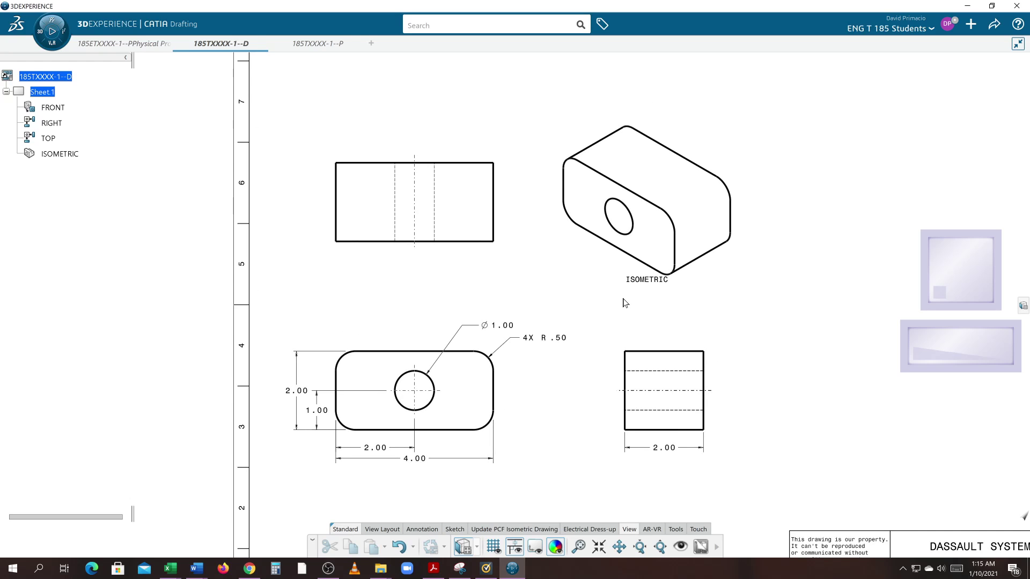
scroll(633, 338, "up", 2)
scroll(636, 357, "up", 1)
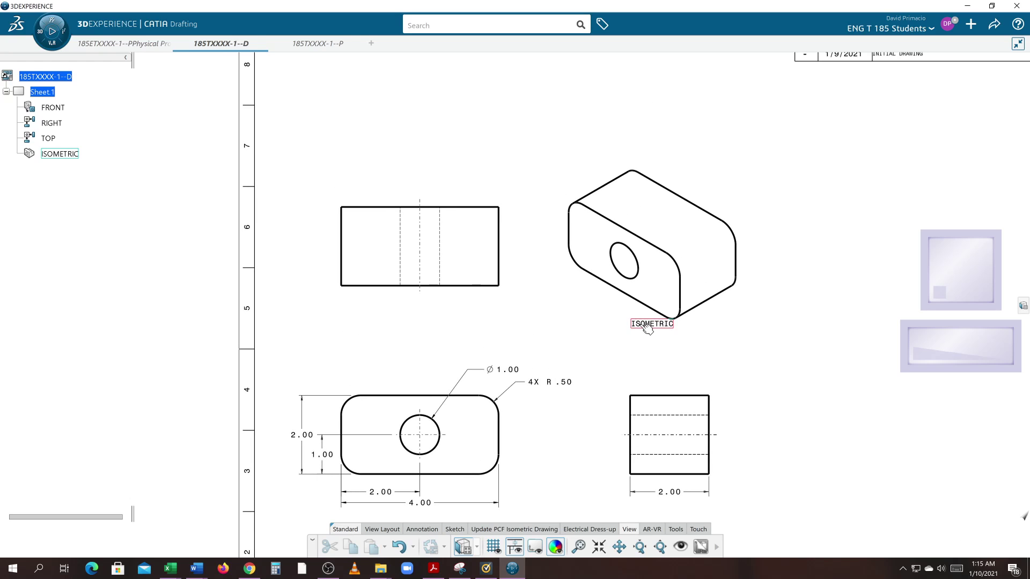
double_click(648, 325)
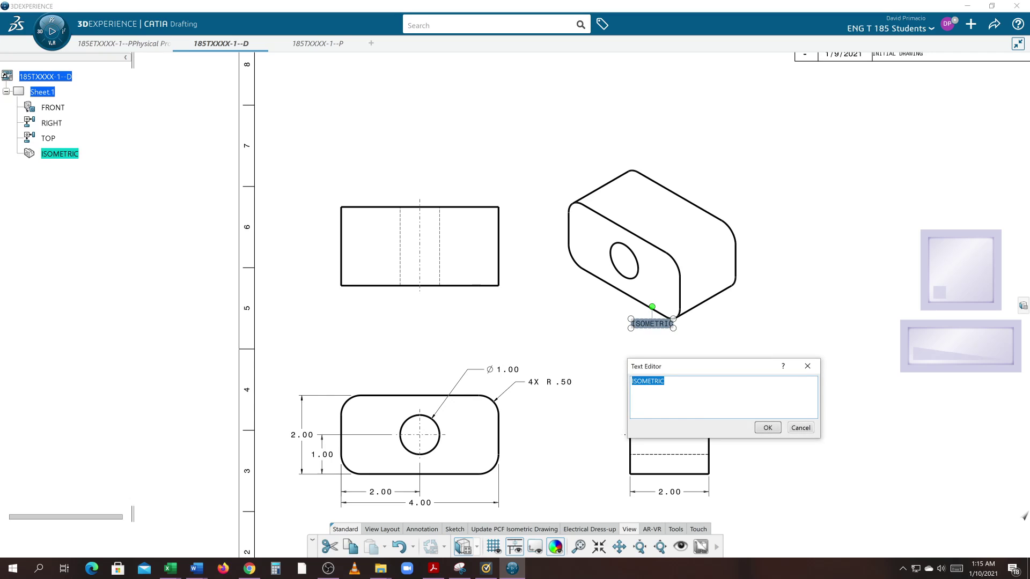
left_click(664, 381)
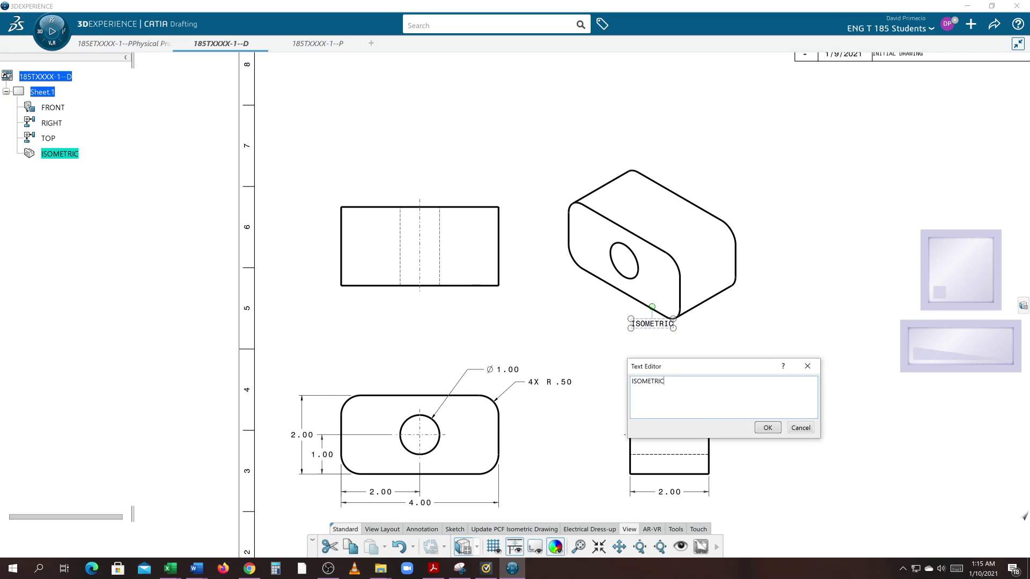
type("view")
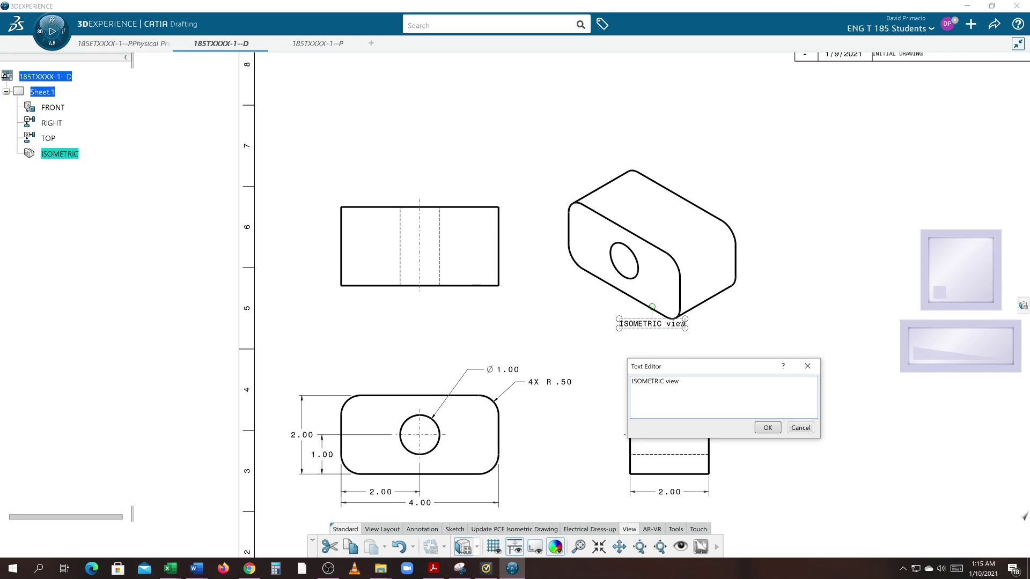
key("BackSpace")
key("BackSpace")
key("BackSpace")
key("BackSpace")
key("Caps_Lock")
type("VIEW")
left_click(767, 427)
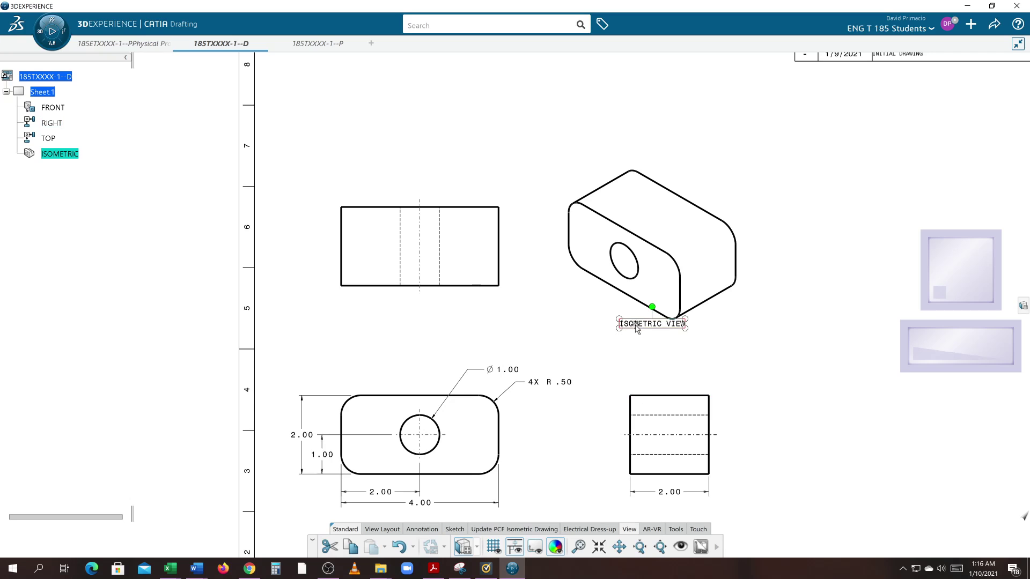
double_click(618, 332)
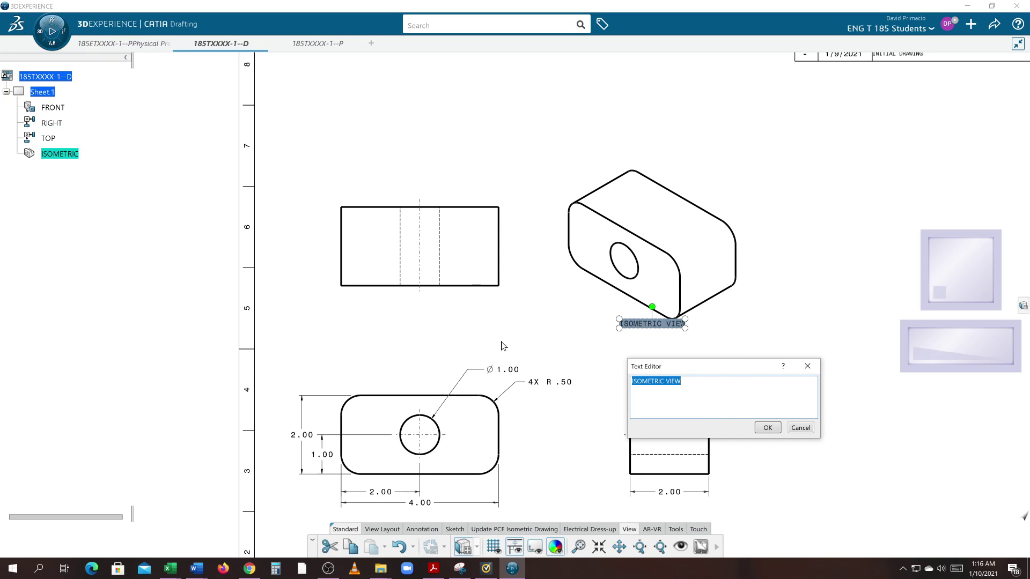
key("BackSpace")
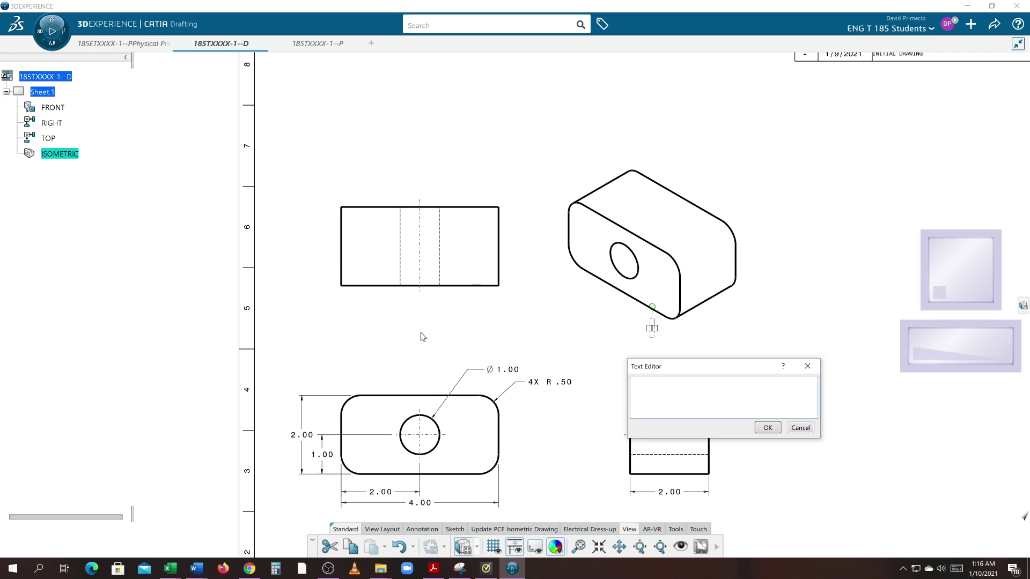
left_click(803, 428)
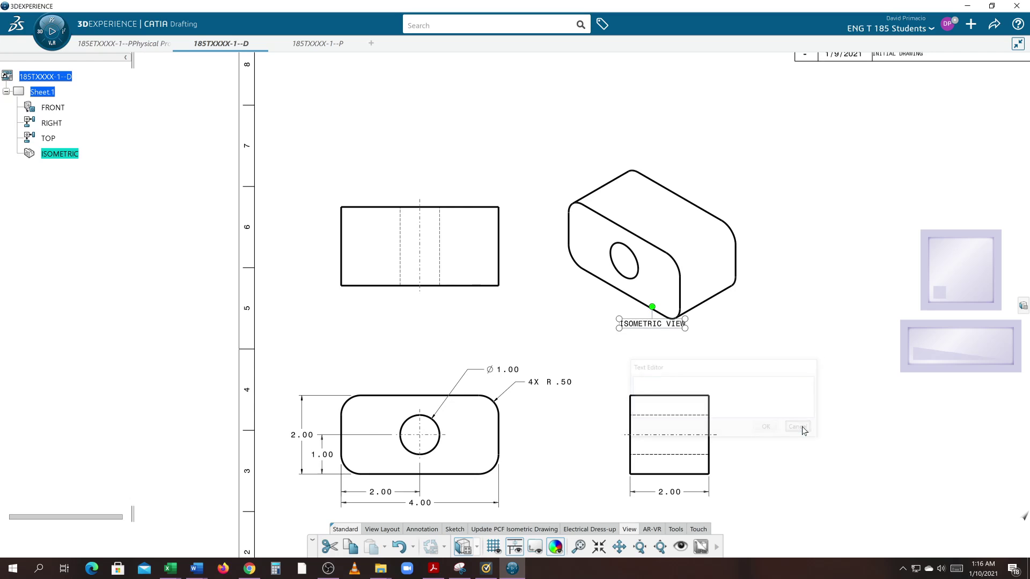
Add a second line reading "ENGINEERING REF ONLY" to the isometric view label.
double_click(654, 324)
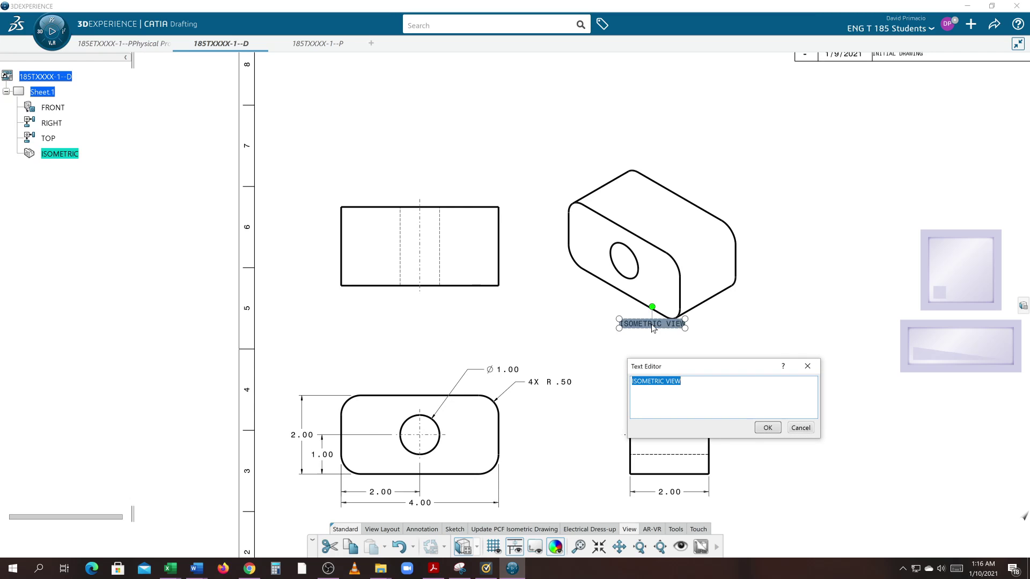
key("End")
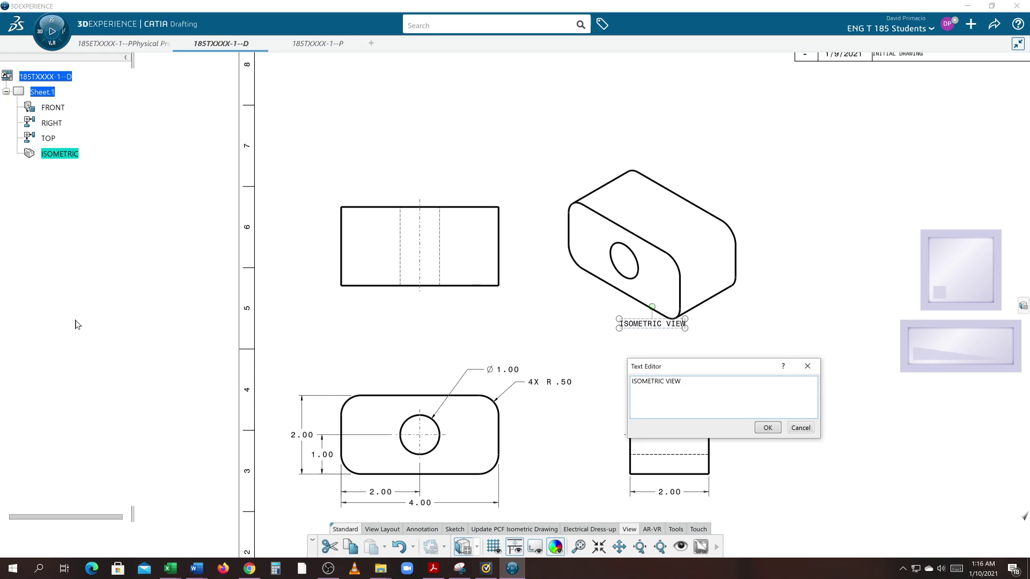
key("Return")
type("ENG")
type("E")
key("BackSpace")
type("INGE")
key("BackSpace")
key("BackSpace")
key("BackSpace")
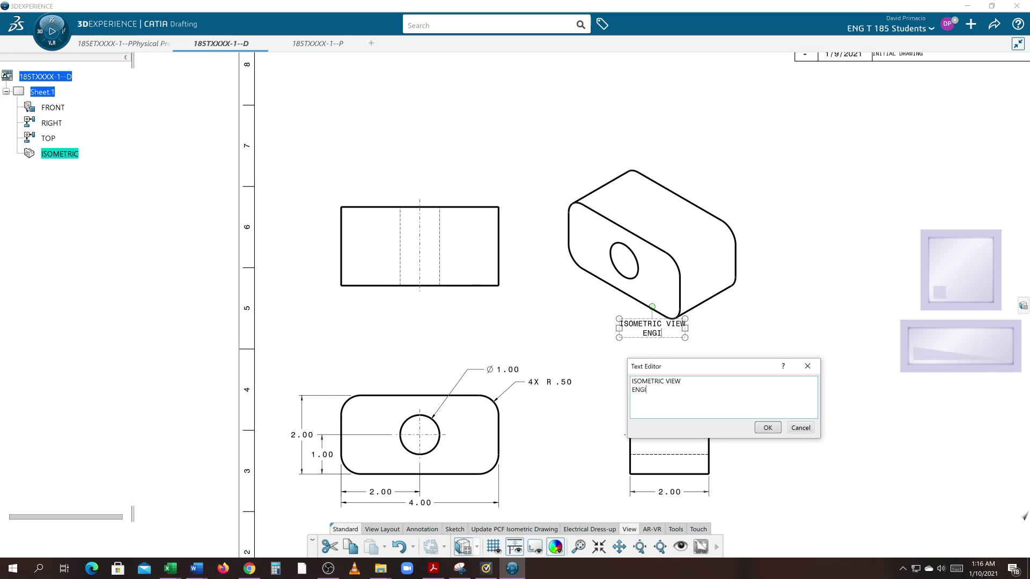
type("NEERING REF ONLY")
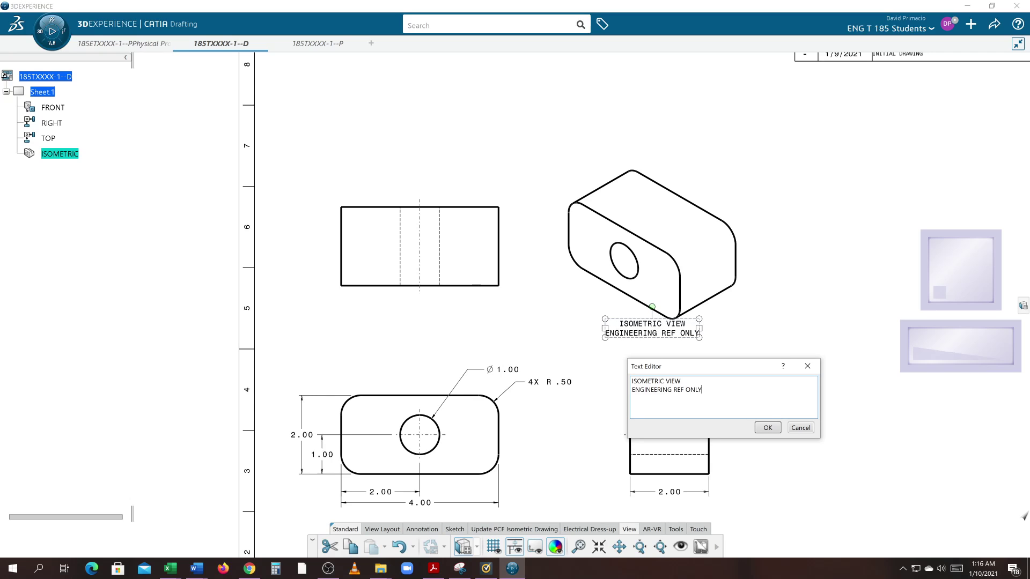
Add a third line reading "SCALE NONE" to the isometric view label.
key("Return")
type("SC")
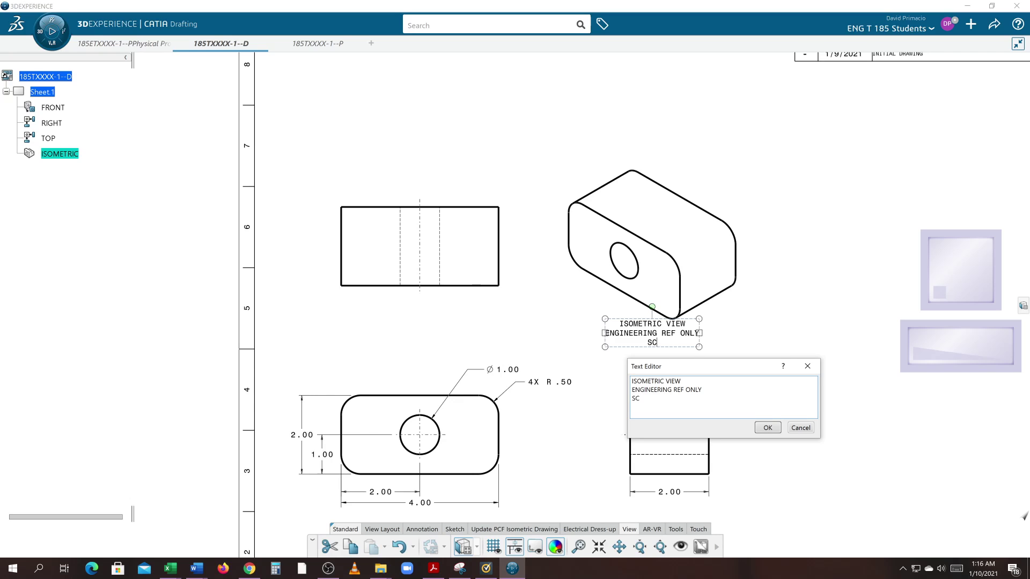
type("AL")
key("BackSpace")
type("LE")
key("BackSpace")
type(": NONE")
key("BackSpace")
double_click(646, 380)
left_click_drag(631, 381, 681, 381)
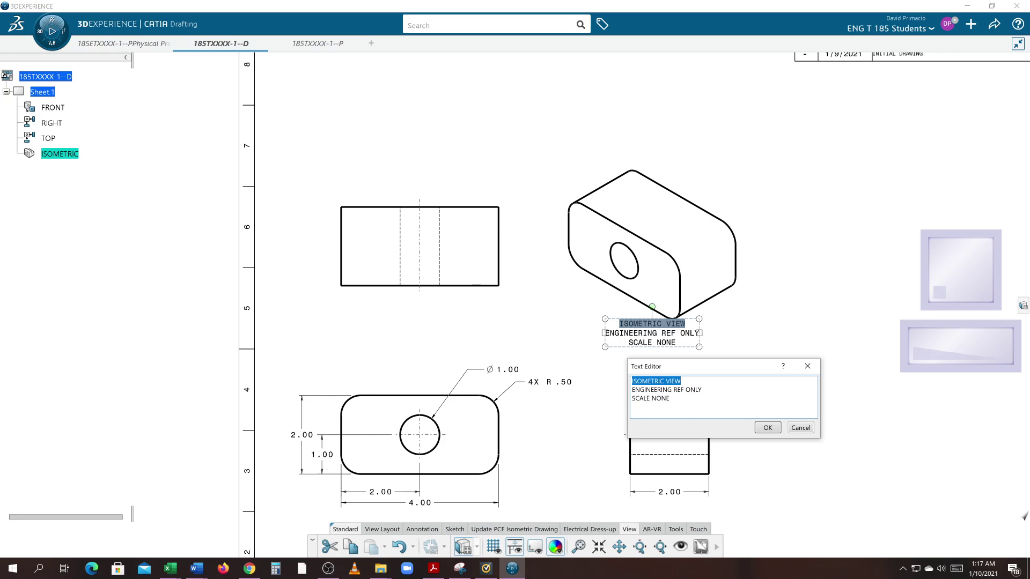
right_click(660, 383)
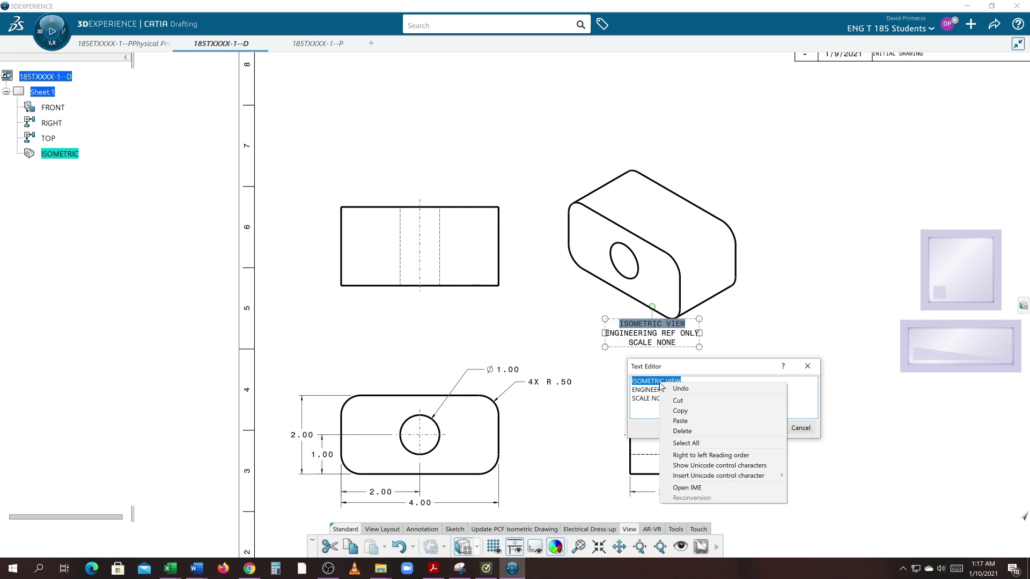
left_click(835, 493)
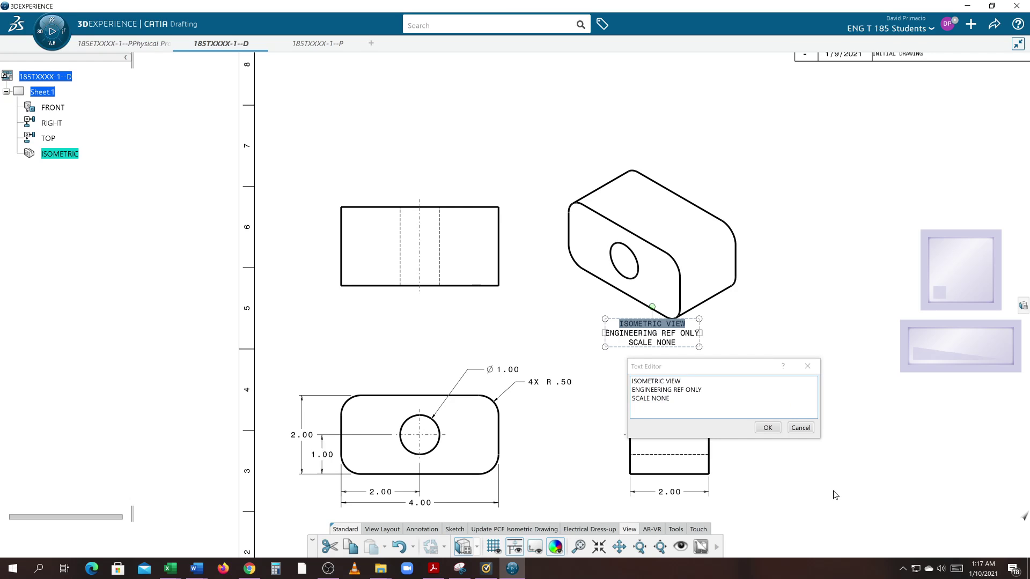
Accept the three-line label text and shift the label left beneath the isometric view, clear of the part outline.
left_click(768, 427)
middle_click_drag(740, 293, 683, 299)
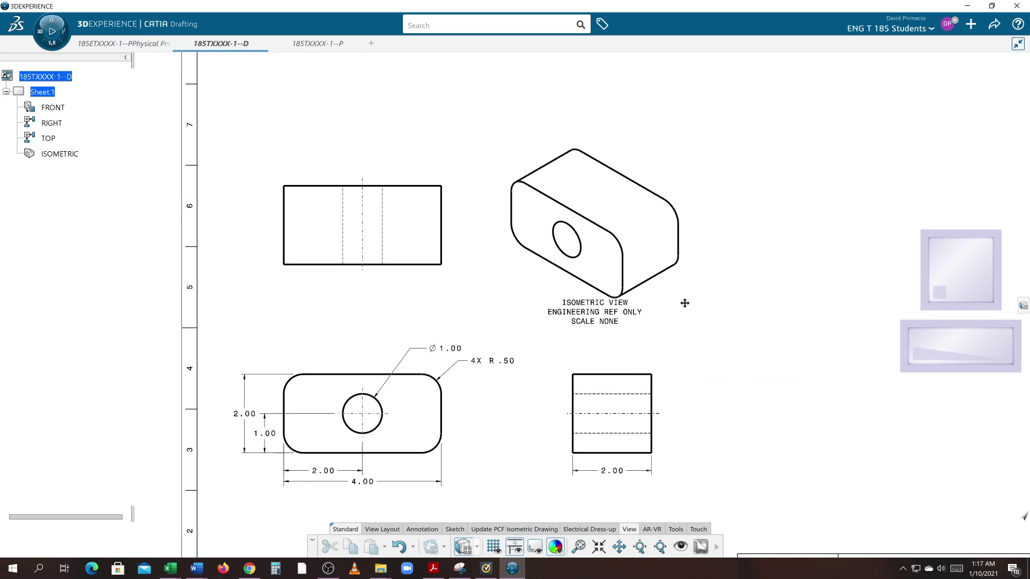
left_click(591, 306)
left_click_drag(591, 306, 547, 303)
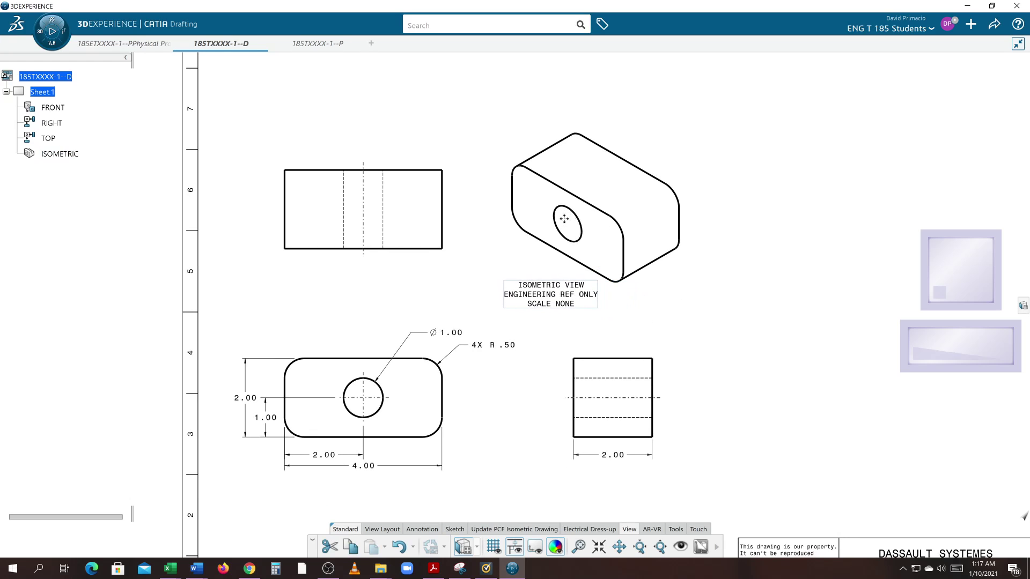
left_click(635, 340)
middle_click_drag(634, 340, 658, 340)
scroll(657, 340, "up", 5)
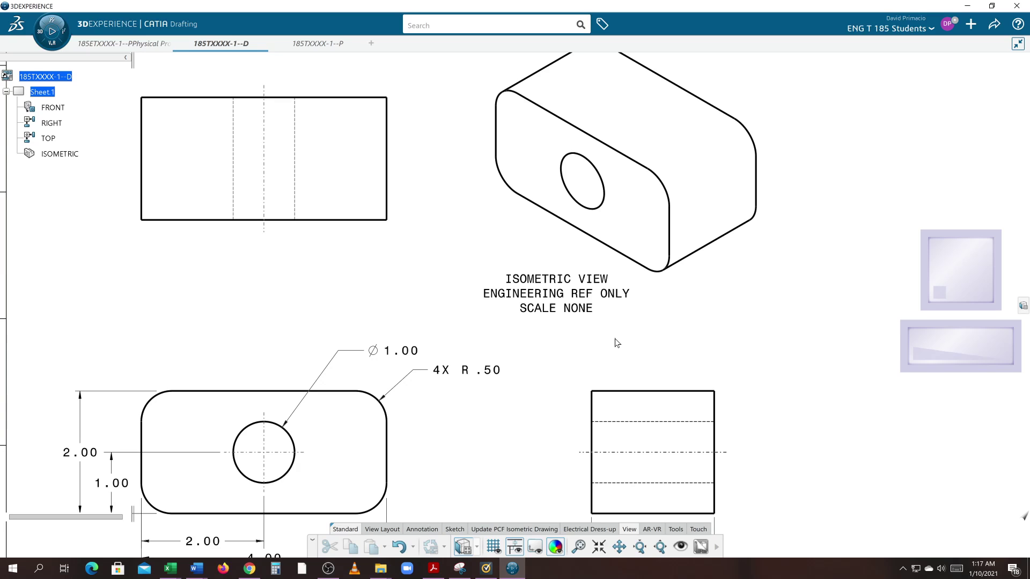
left_click(333, 567)
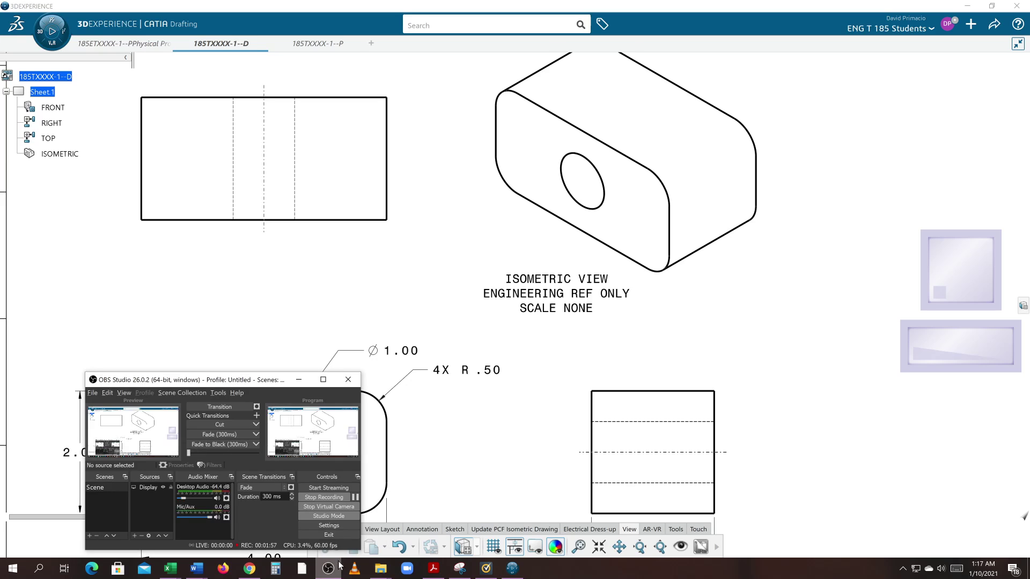
left_click(355, 497)
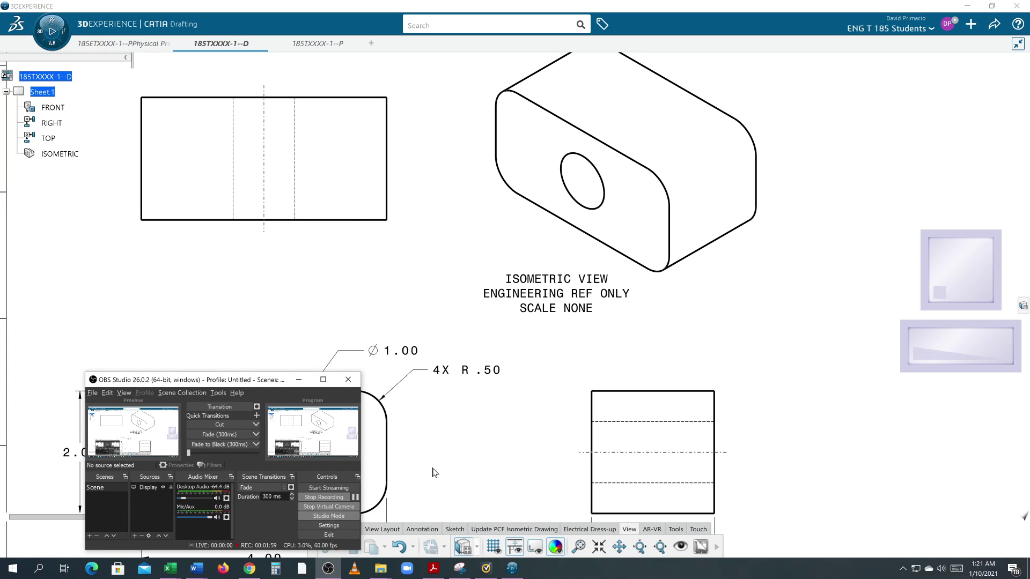
left_click(445, 466)
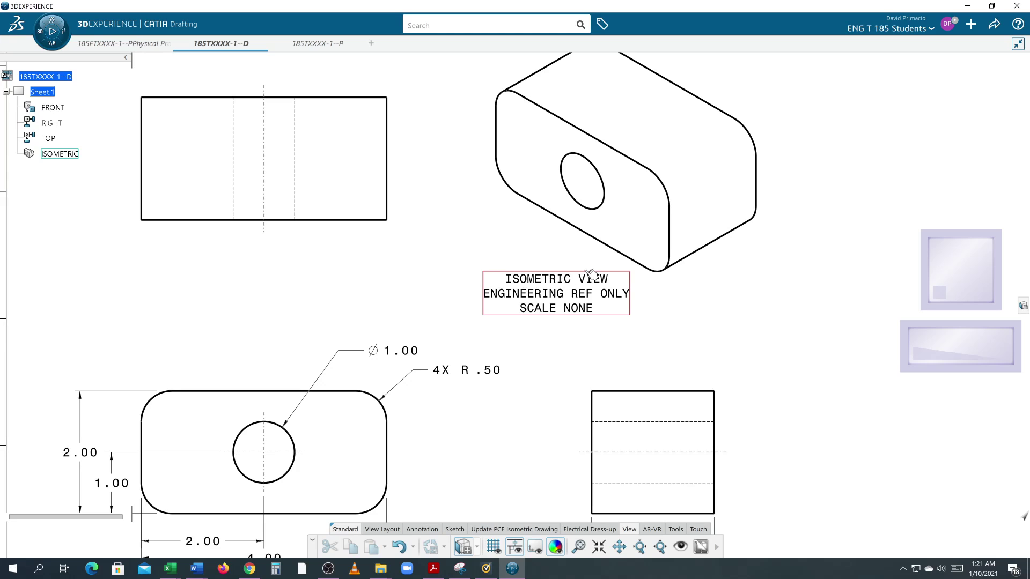
Display the Object Properties with the font and text formatting settings.
mouse_move(517, 379)
middle_mouse_down()
mouse_move(529, 352)
mouse_move(526, 363)
middle_mouse_up()
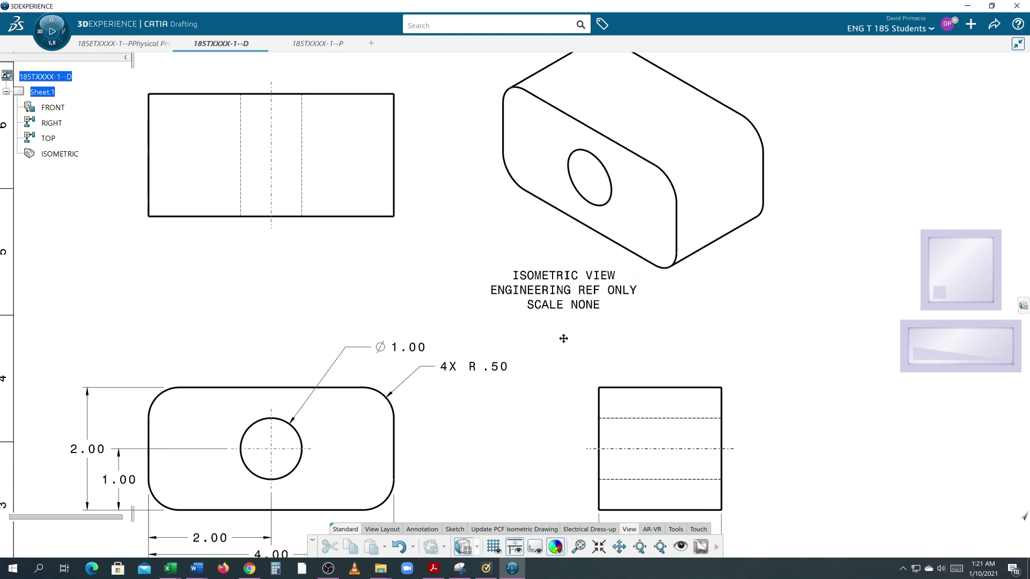
mouse_move(561, 340)
middle_mouse_down()
mouse_move(540, 352)
mouse_move(544, 364)
middle_mouse_up()
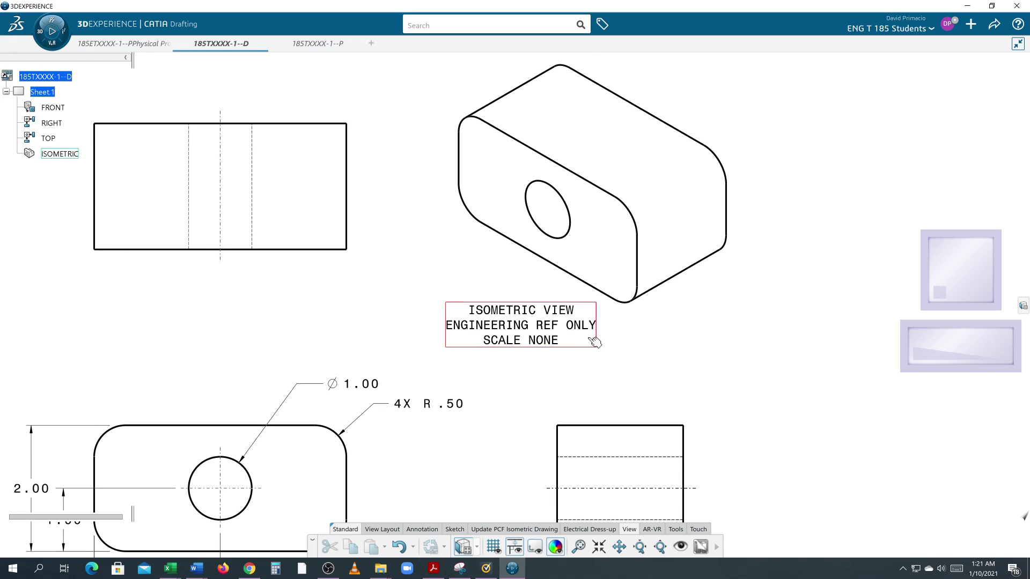
right_click(671, 358)
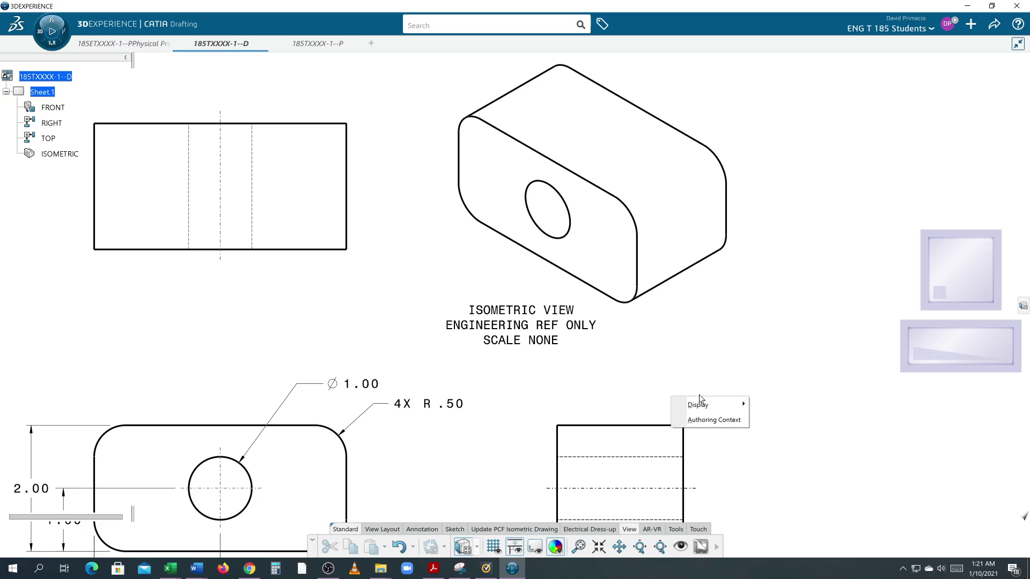
mouse_move(700, 403)
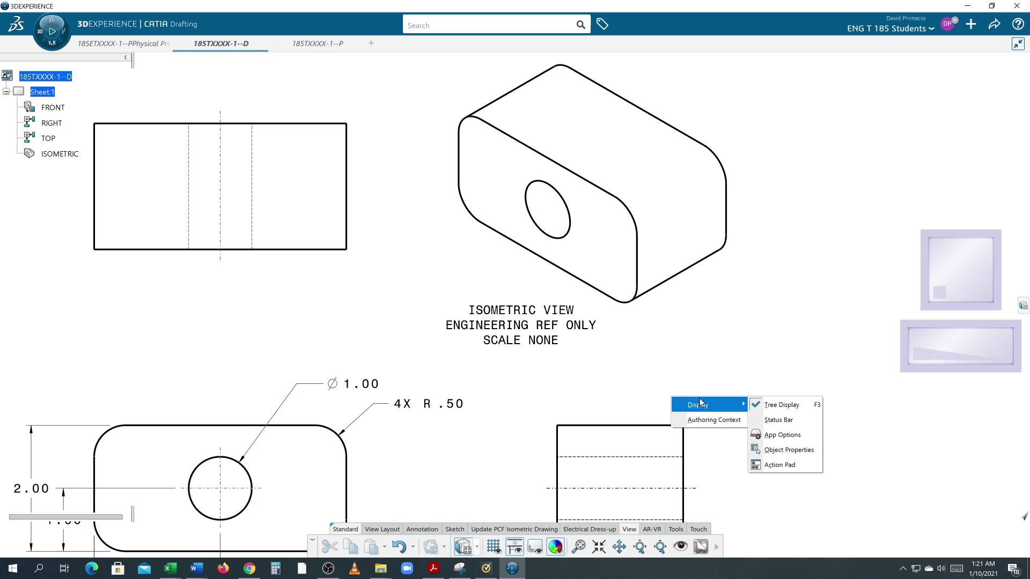
left_click(798, 449)
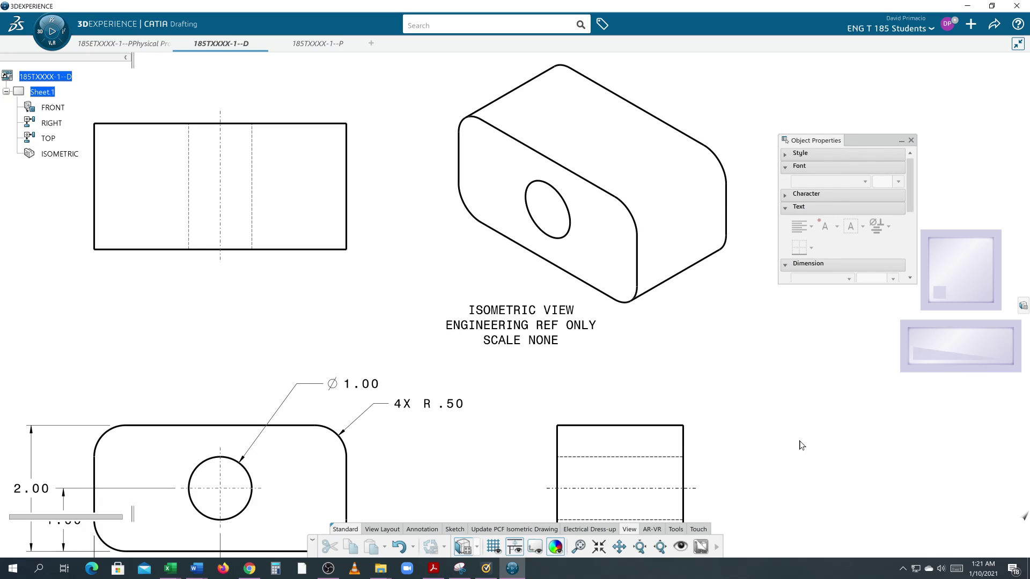
Set the font size of only the "ISOMETRIC VIEW" line in the label to 0.27559 and accept the edit.
left_click(528, 336)
double_click(527, 331)
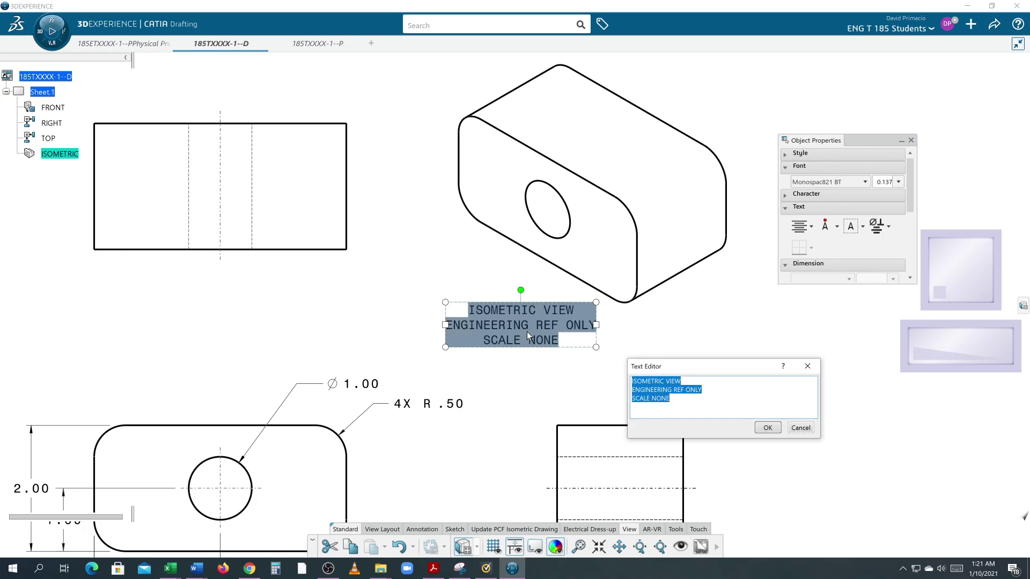
left_click(648, 380)
left_click_drag(632, 381, 680, 381)
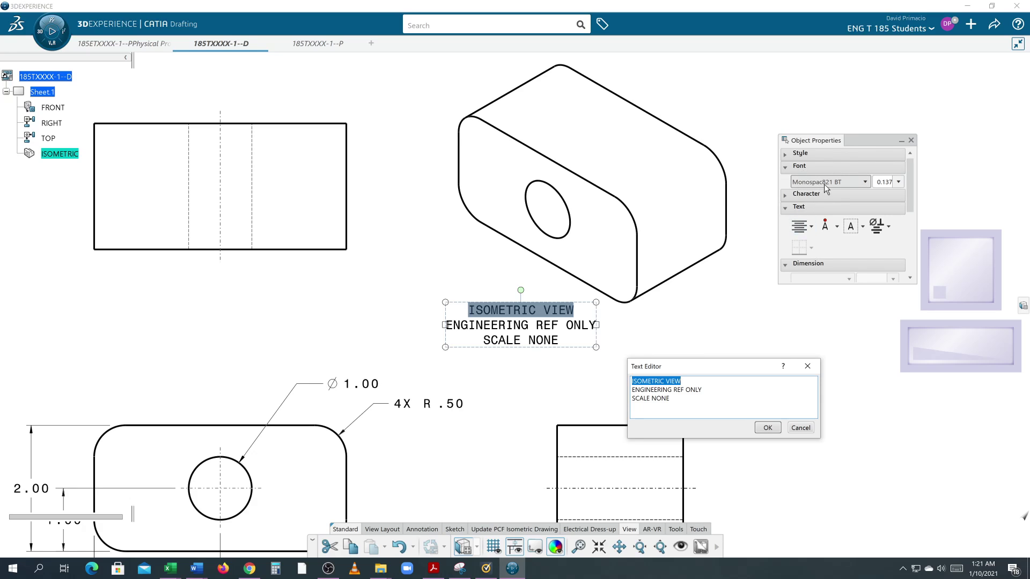
left_click(898, 182)
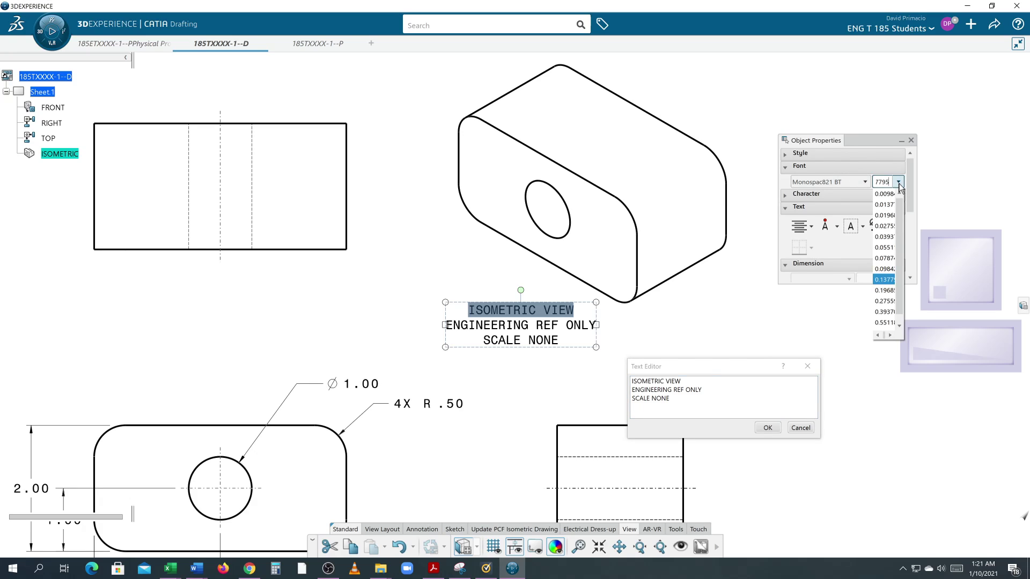
left_click(884, 301)
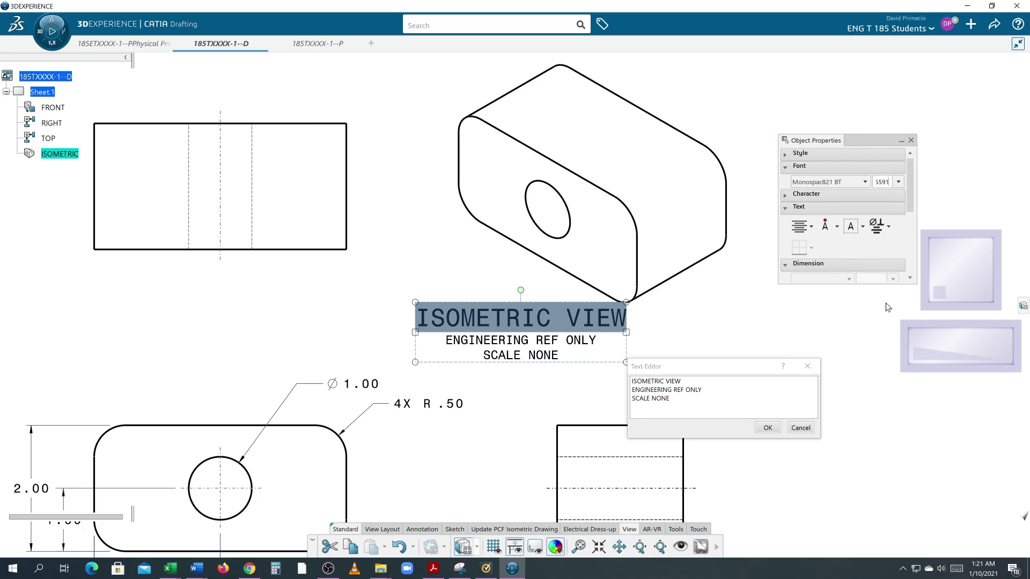
left_click(766, 428)
left_click(585, 417)
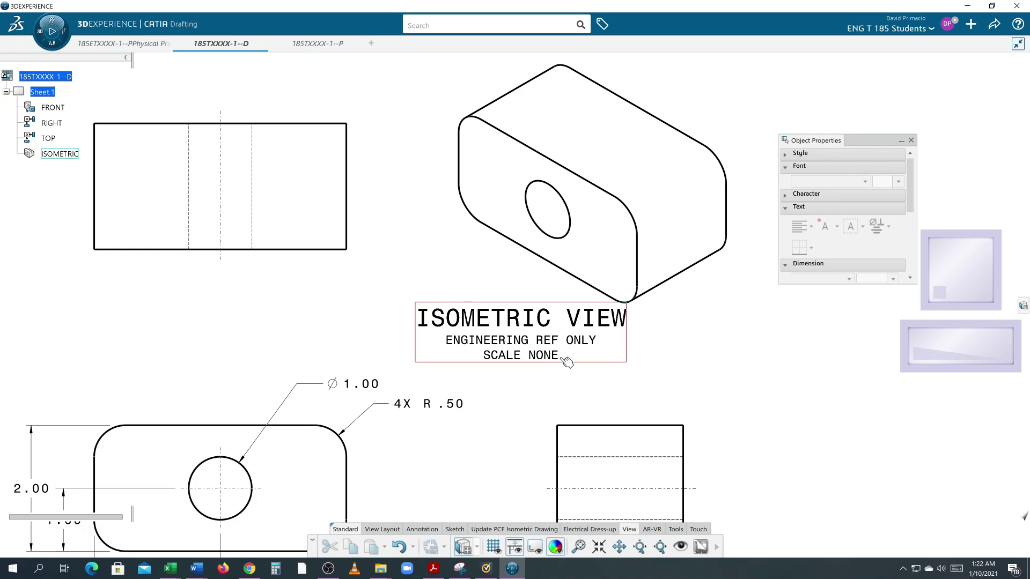
Move the enlarged isometric view label further left so it clears the part's lower corner.
left_click(567, 362)
left_click_drag(580, 363, 542, 364)
left_click(634, 369)
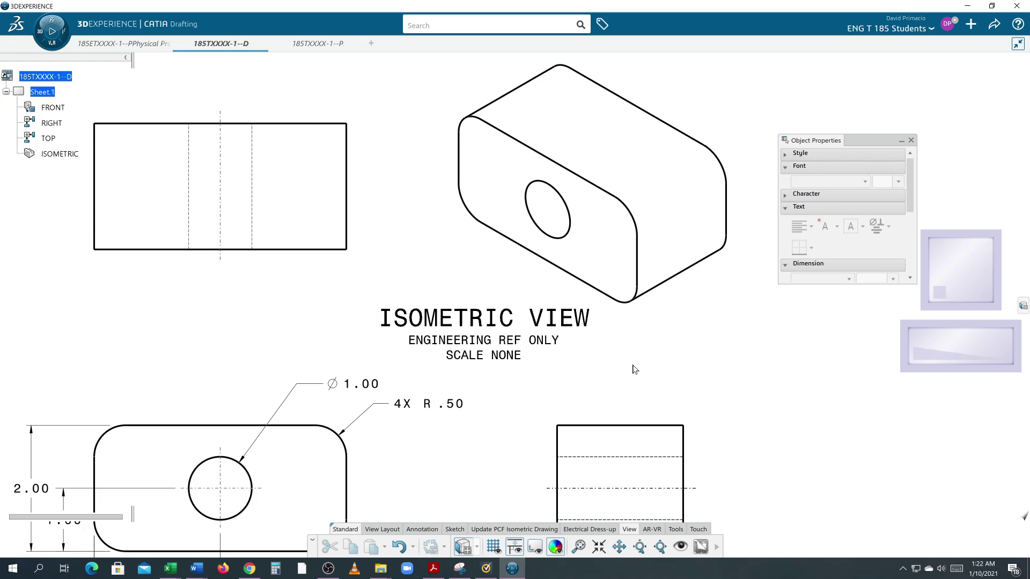
Place a text annotation beneath the front view with the first line "-1 PRIMARY VIEW".
mouse_move(591, 373)
middle_mouse_down()
mouse_move(662, 344)
mouse_move(657, 359)
middle_mouse_up()
middle_click_drag(545, 413, 556, 389)
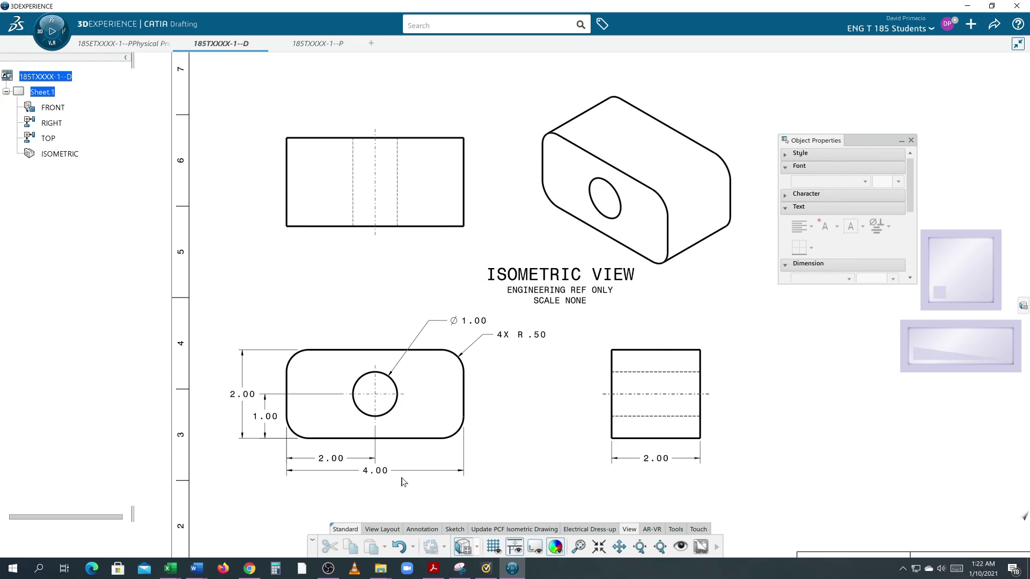
mouse_move(404, 482)
middle_mouse_down()
mouse_move(460, 494)
mouse_move(460, 434)
middle_mouse_up()
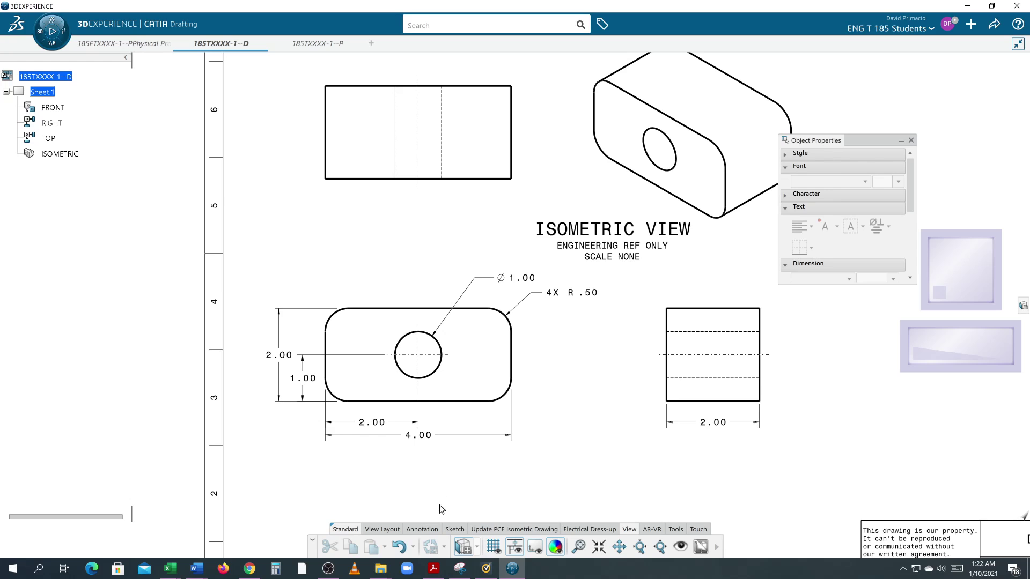
middle_click_drag(423, 474, 455, 453)
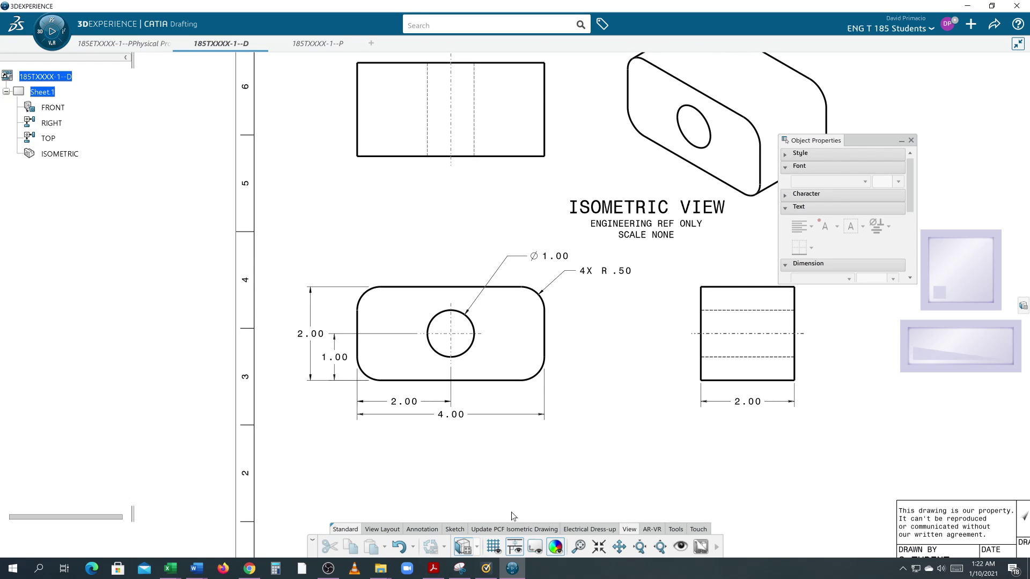
left_click(426, 530)
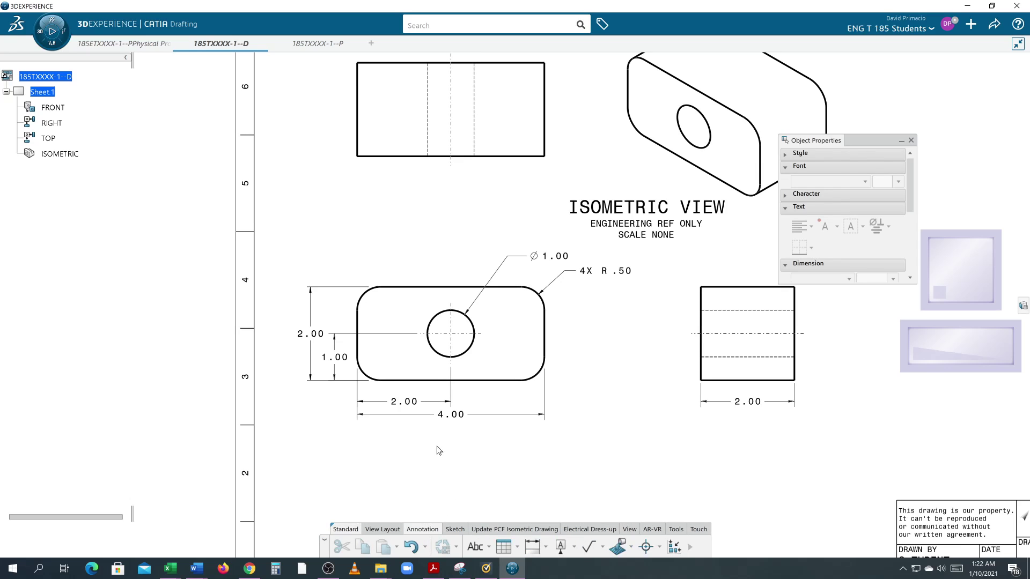
left_click(470, 551)
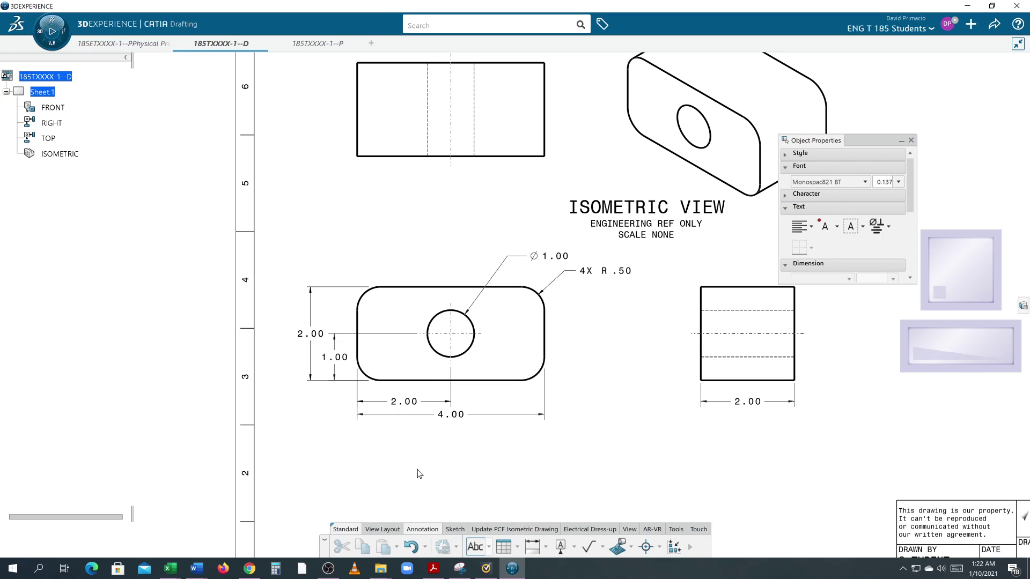
left_click(409, 449)
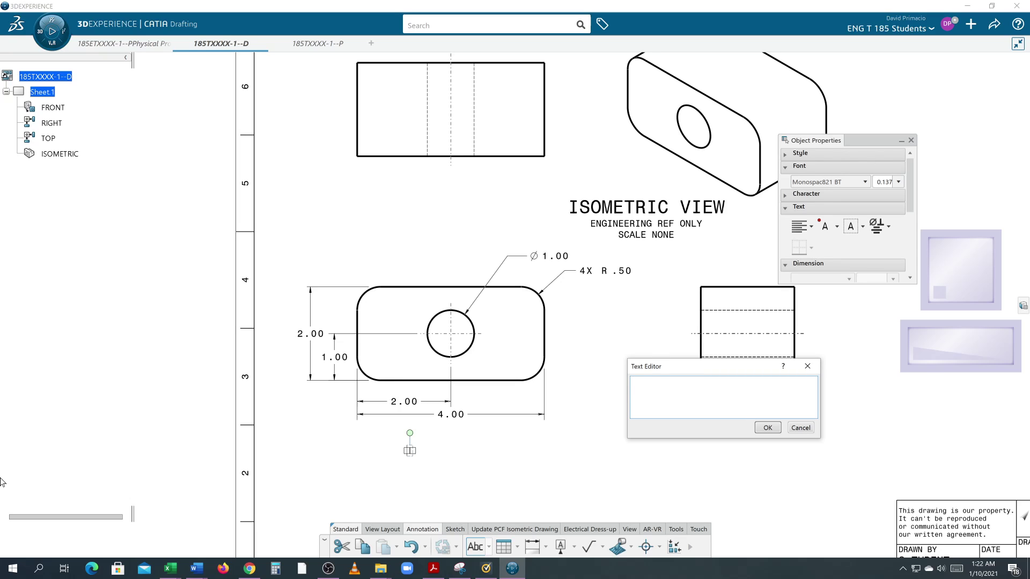
type("-1")
type("PRIMARY VIEW")
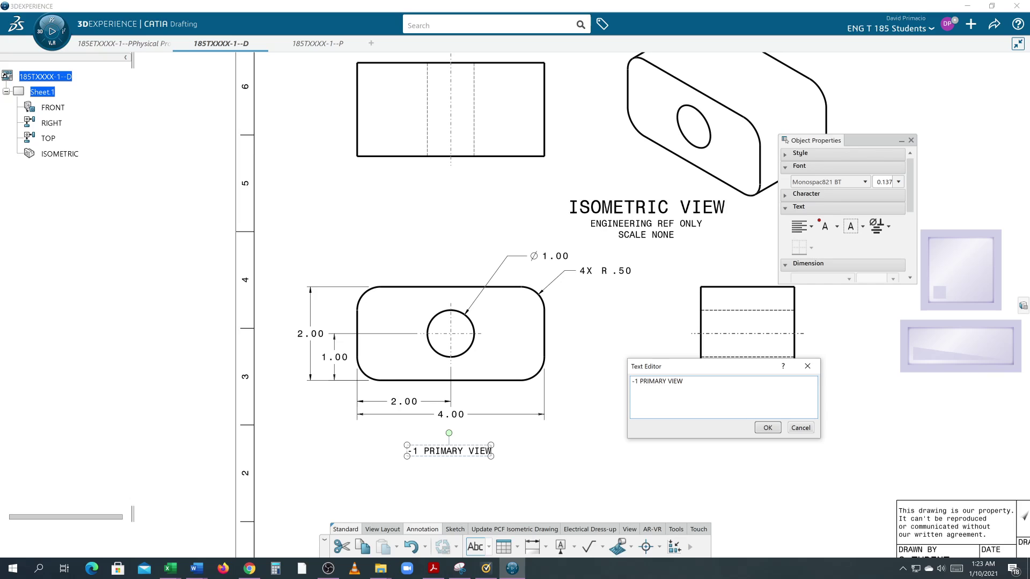
Add the second line "SCALE 1:1" to the primary view label and accept the text.
key("Return")
type("S")
type("C")
type("LA")
key("BackSpace")
key("BackSpace")
type("ALNE")
key("BackSpace")
key("BackSpace")
key("BackSpace")
type("E")
key("BackSpace")
key("BackSpace")
type("LE ")
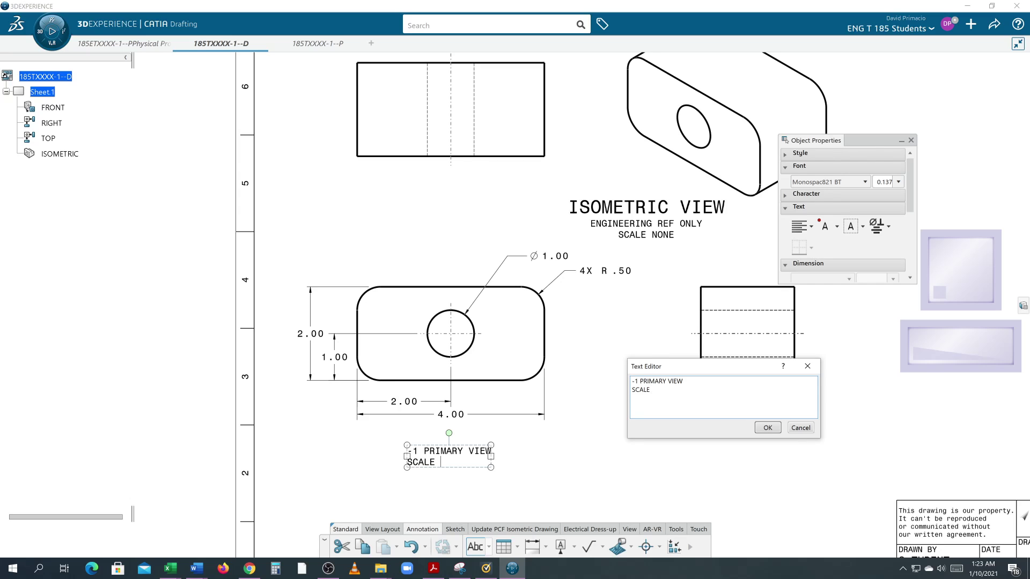
type("1:1")
left_click(768, 427)
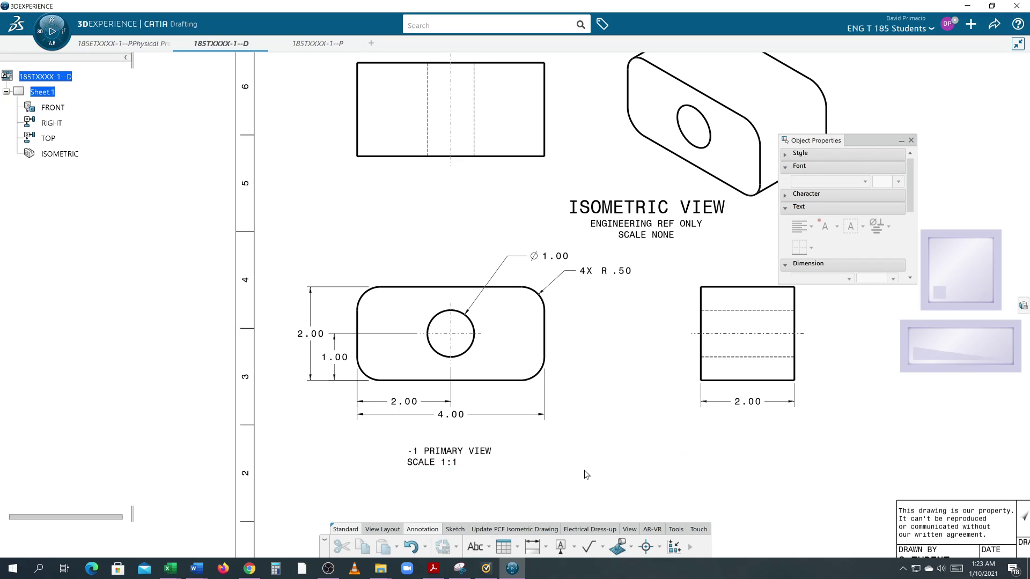
Display the frames around all the drawing views.
scroll(589, 443, "down", 5)
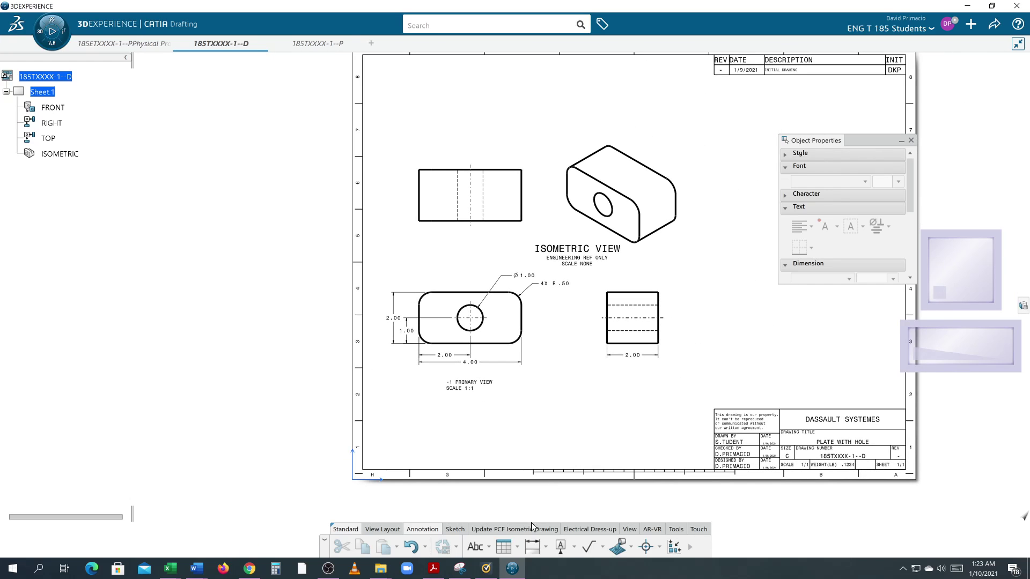
left_click(628, 531)
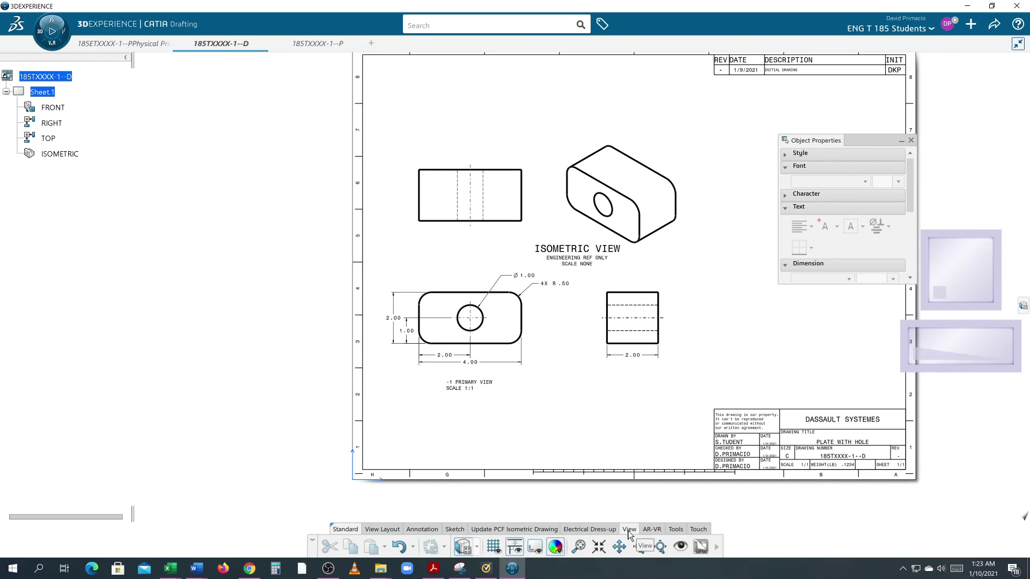
left_click(535, 546)
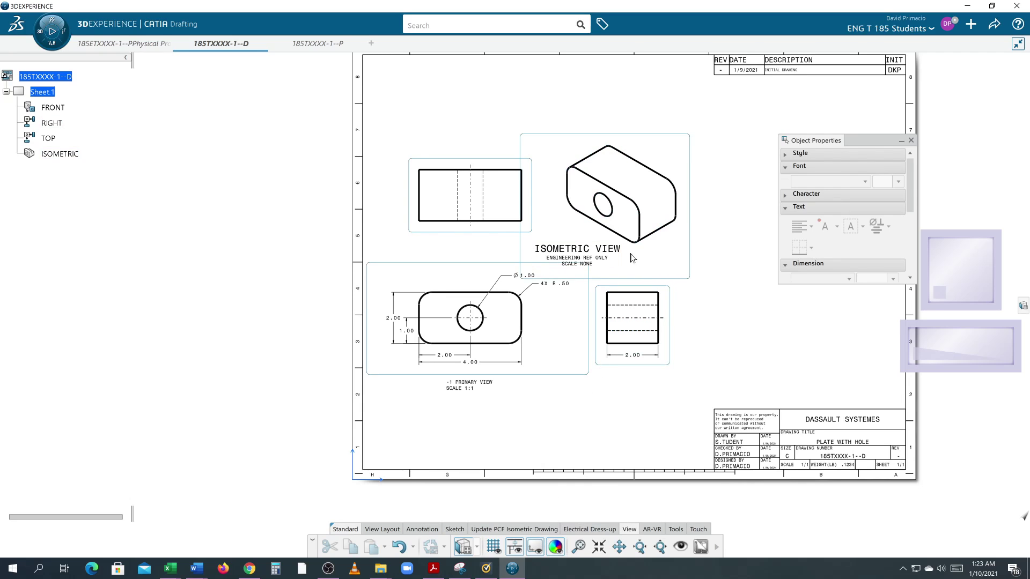
Move the isometric view with its label up and to the right, so its frame clears the front view's frame.
left_click(611, 260)
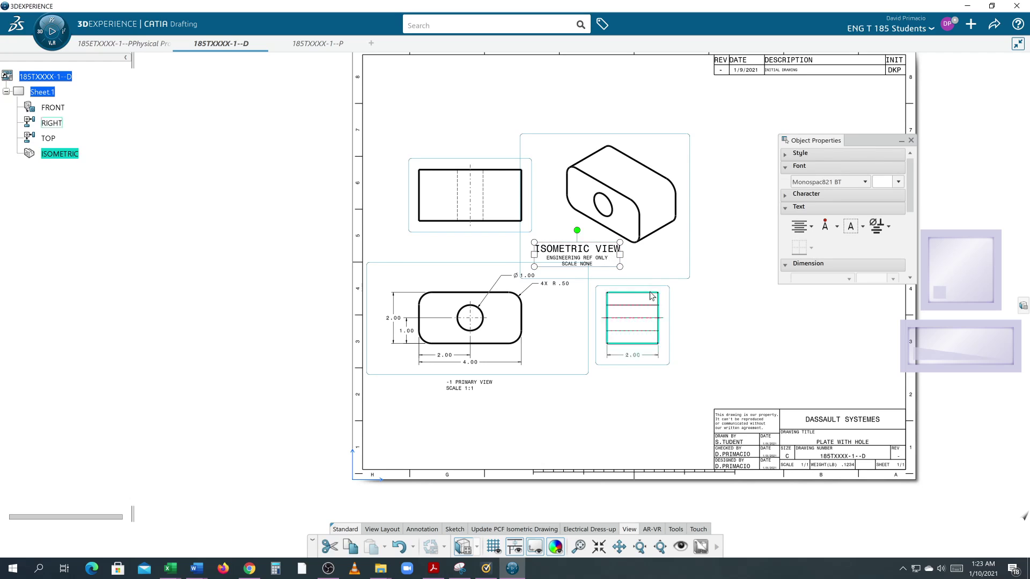
left_click(688, 283)
left_click_drag(688, 283, 720, 263)
left_click(713, 329)
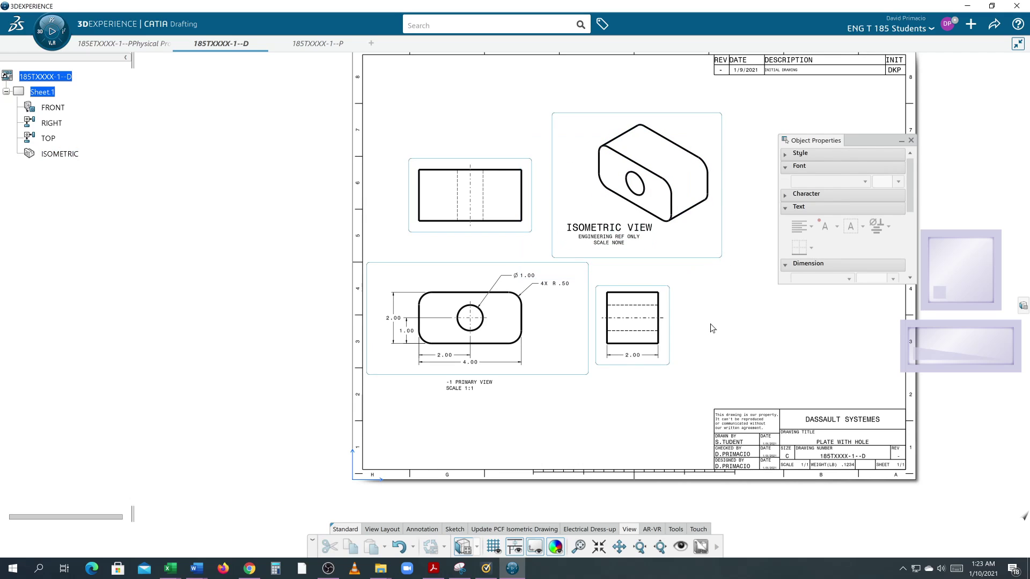
Try moving the front view to test whether the "-1 PRIMARY VIEW" label follows it, and undo the move.
left_click(481, 386)
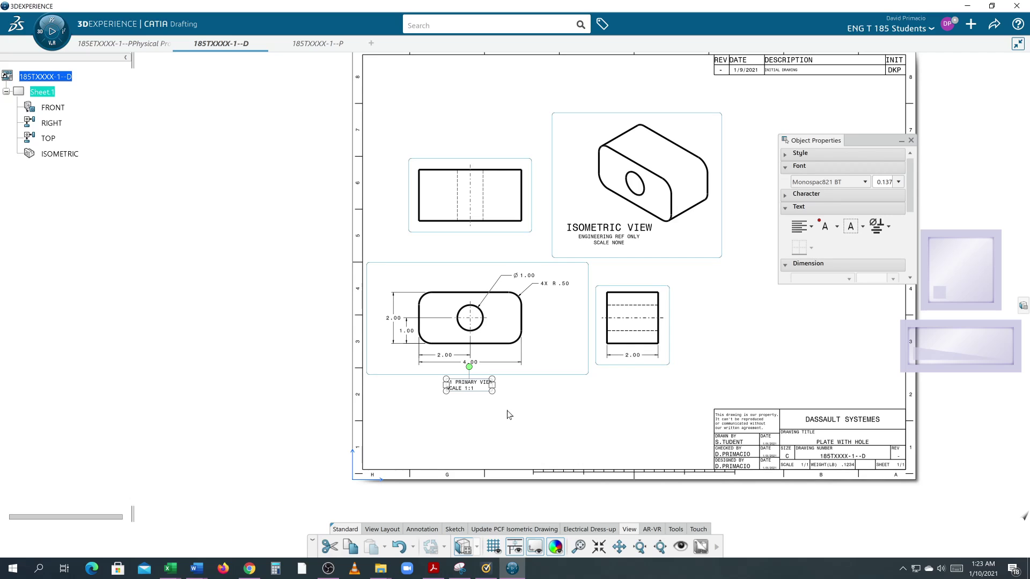
left_click(478, 387)
left_click(559, 376)
left_click_drag(559, 377, 486, 358)
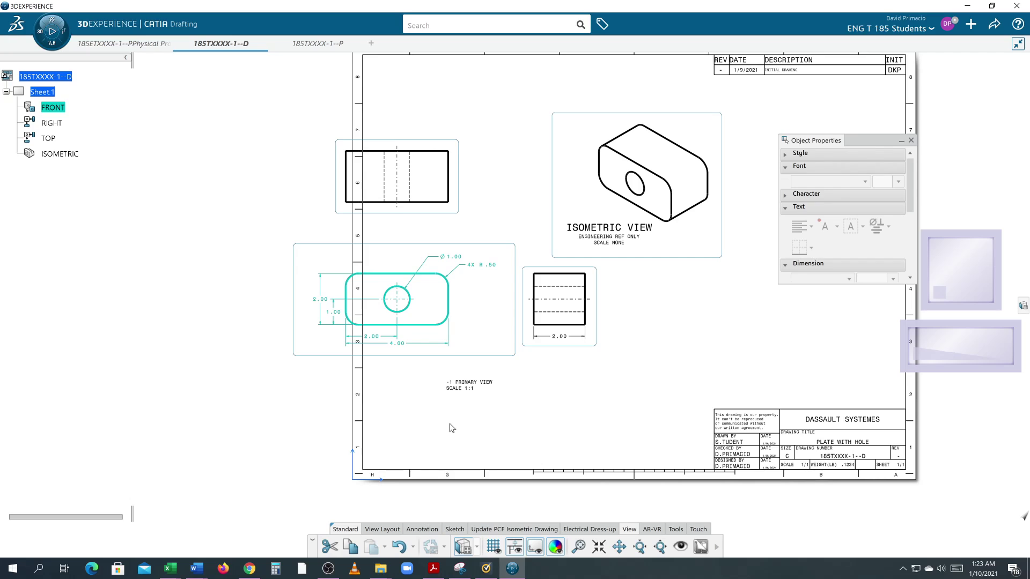
key("ctrl+z")
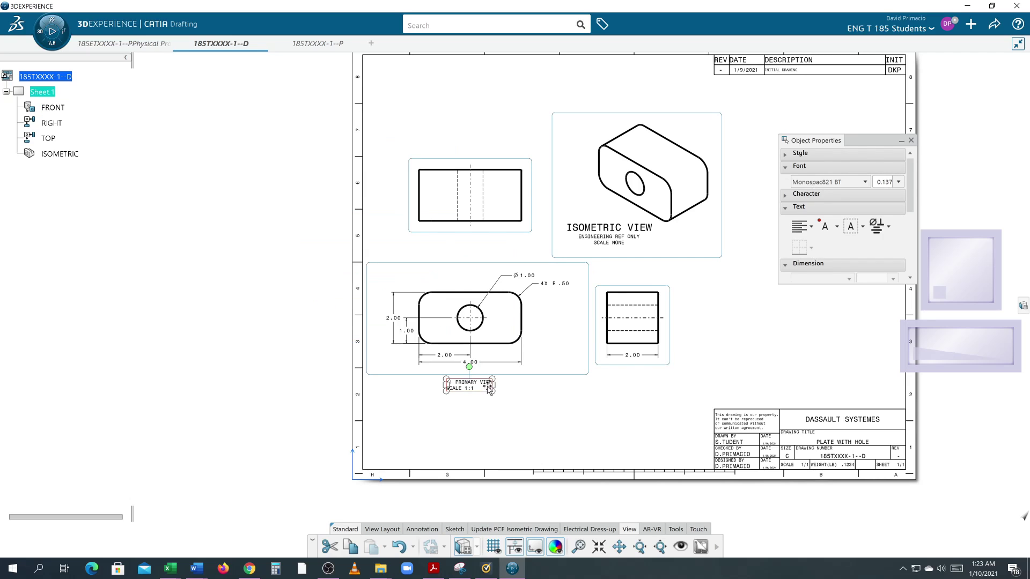
Delete the unattached "-1 PRIMARY VIEW" label and activate the FRONT view.
left_click(519, 410)
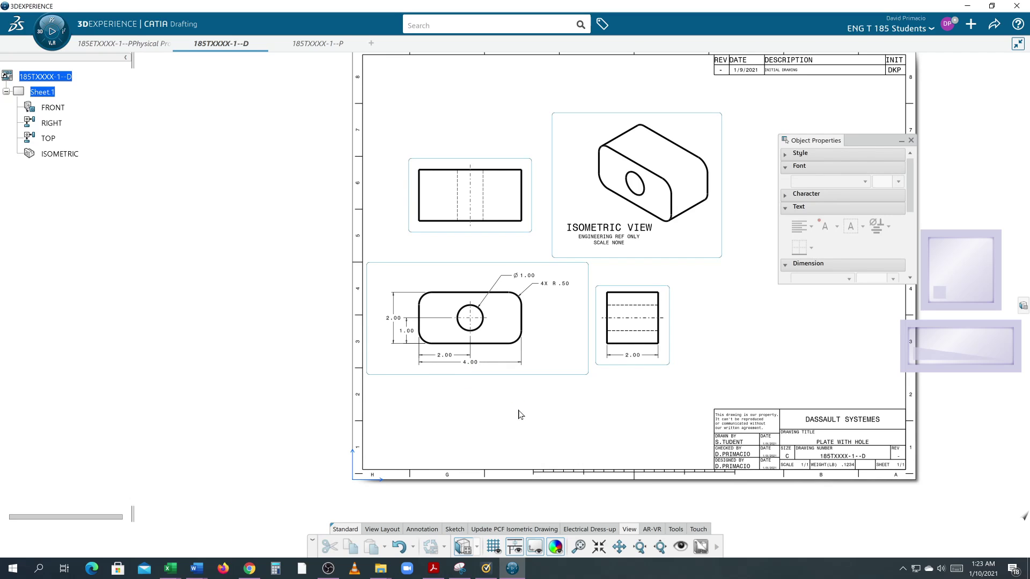
scroll(465, 432, "up", 3)
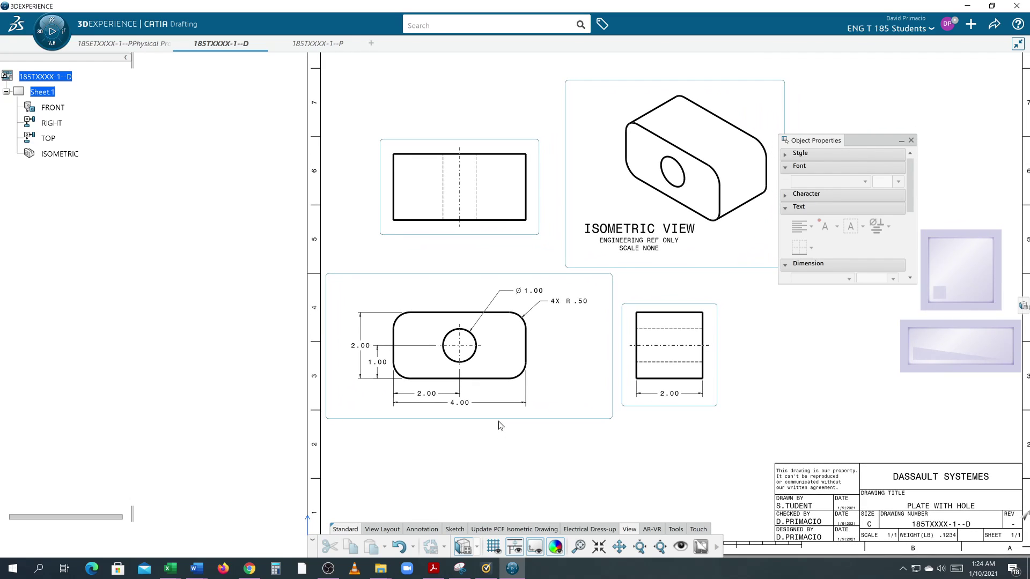
left_click(503, 423)
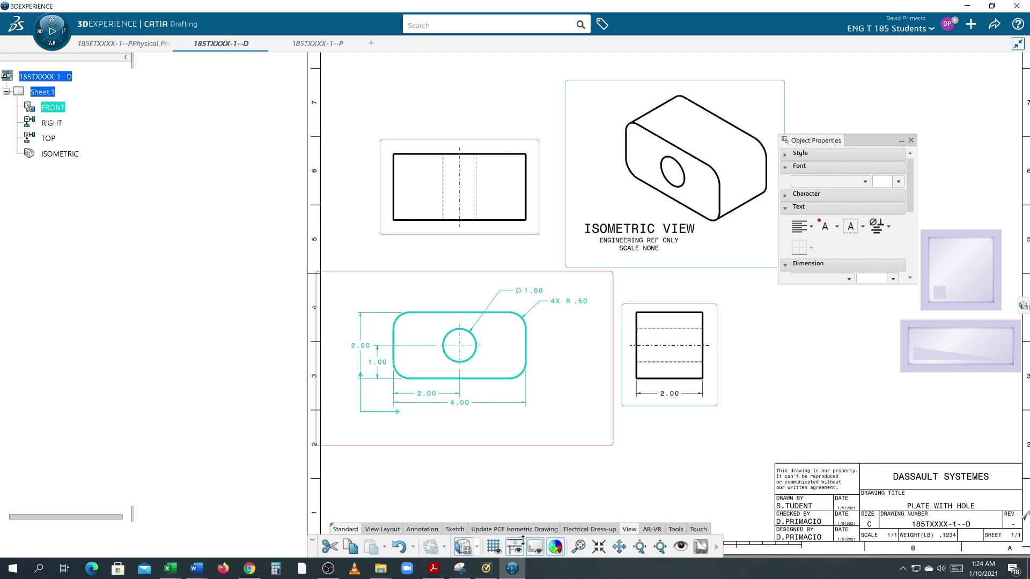
Place a text annotation inside the active front view, below its 4.00 dimension, with the first line "-1 PRIMARY VIEW".
left_click(424, 530)
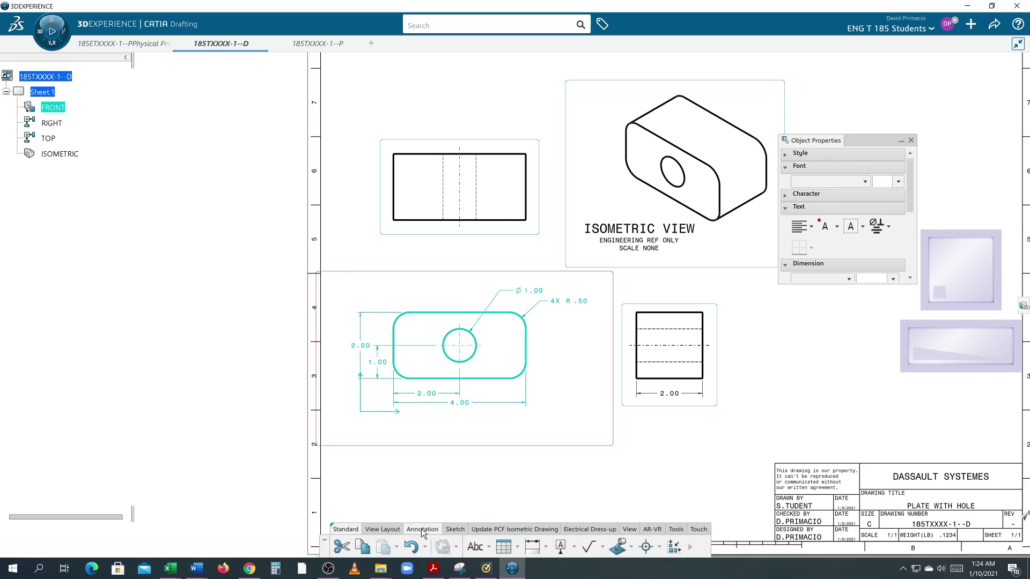
left_click(473, 548)
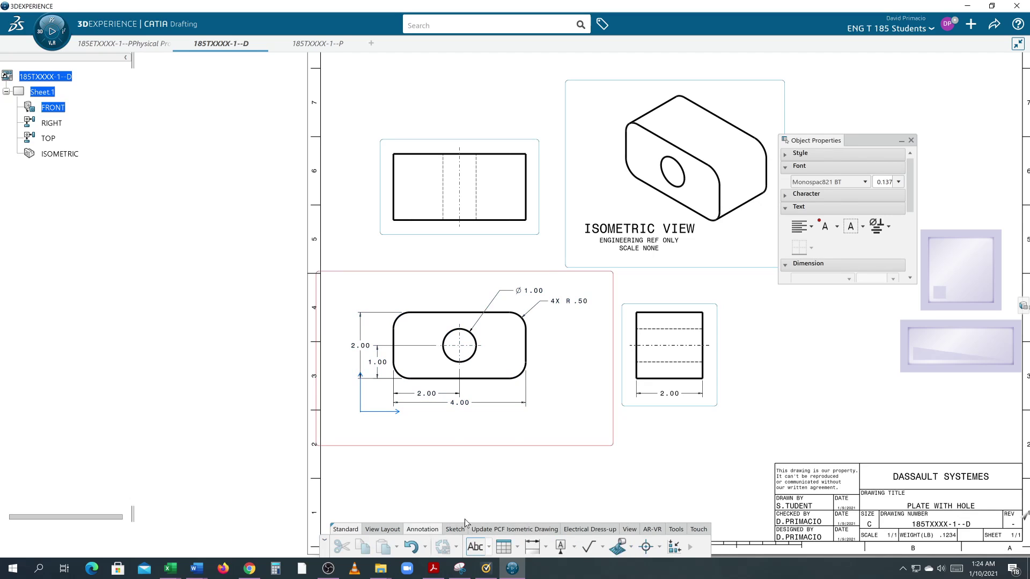
left_click(428, 432)
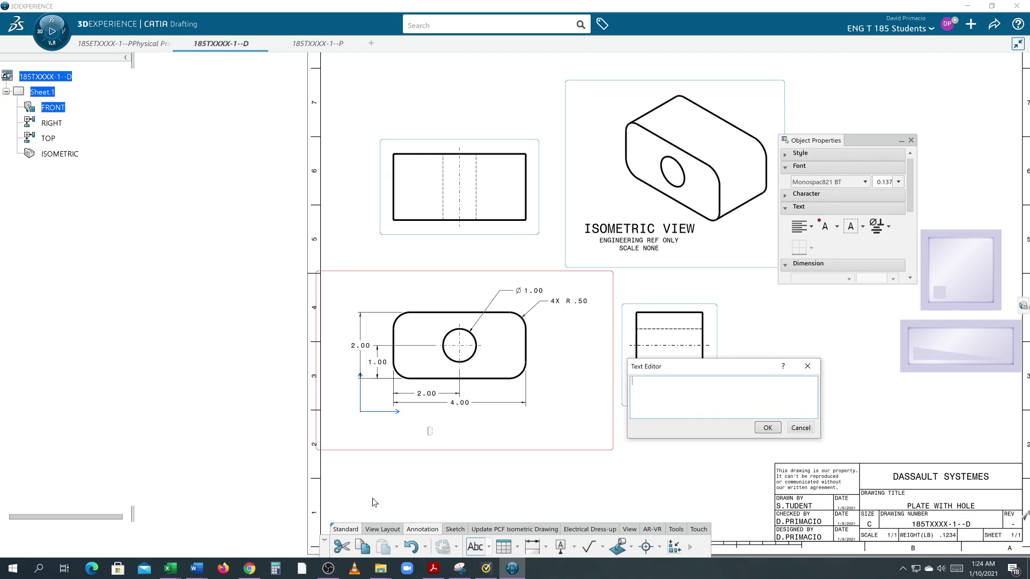
type("-1 PRIMARY VIEW")
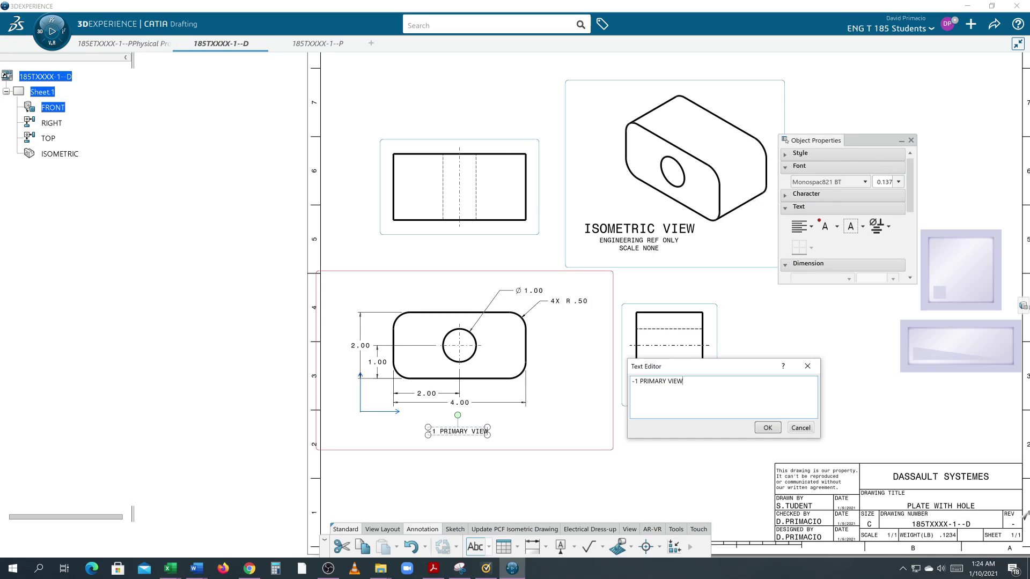
Add "SCALE 1:1" as the second line of the front view's label and finish the text.
key("Return")
type("SCLA")
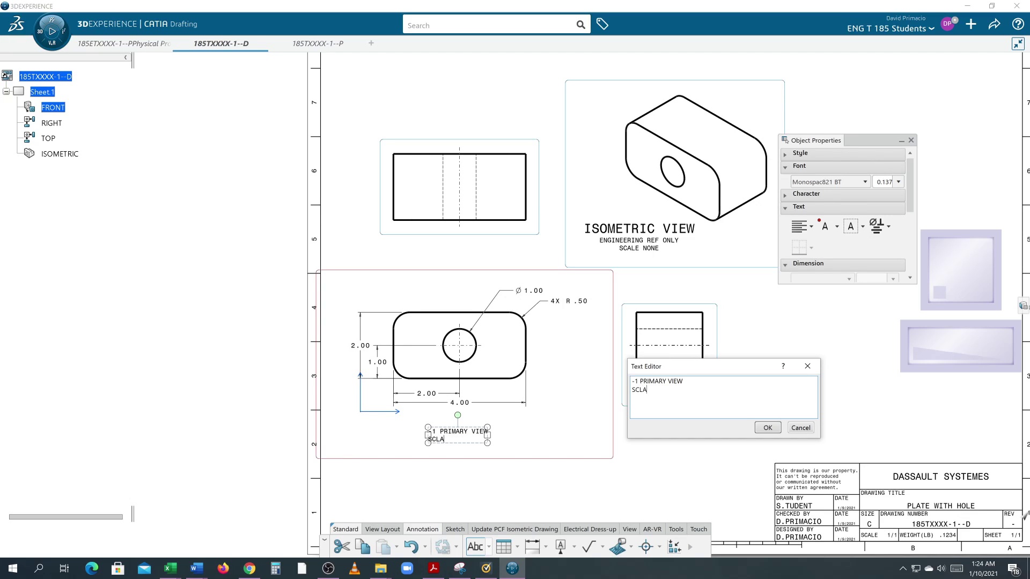
key("BackSpace")
key("BackSpace")
key("BackSpace")
type("CLAE")
key("BackSpace")
key("BackSpace")
key("BackSpace")
type("ALE")
type("1:1")
left_click(590, 461)
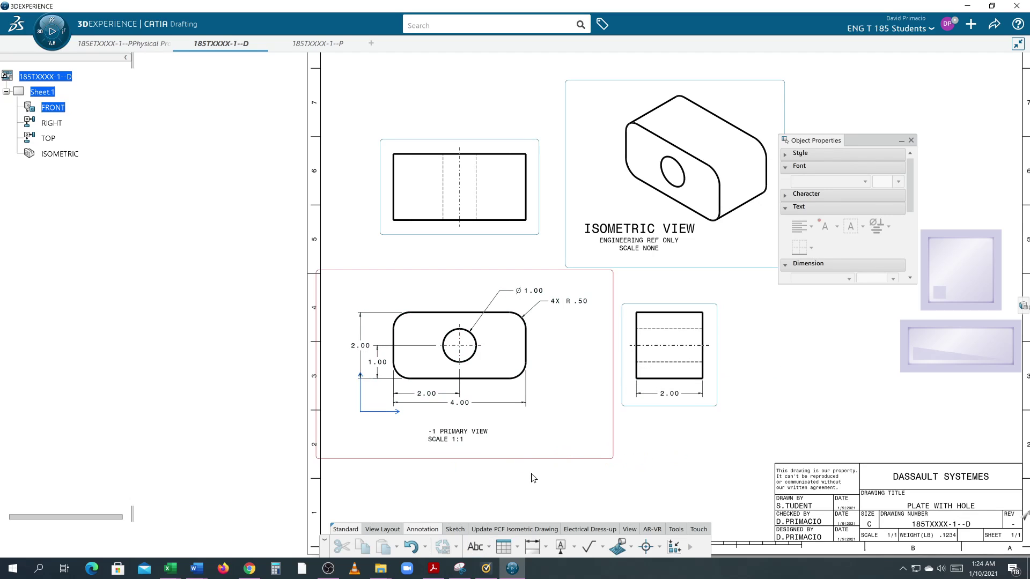
Move the front view by its frame to test that its new label travels with it, and undo the move.
left_click(464, 459)
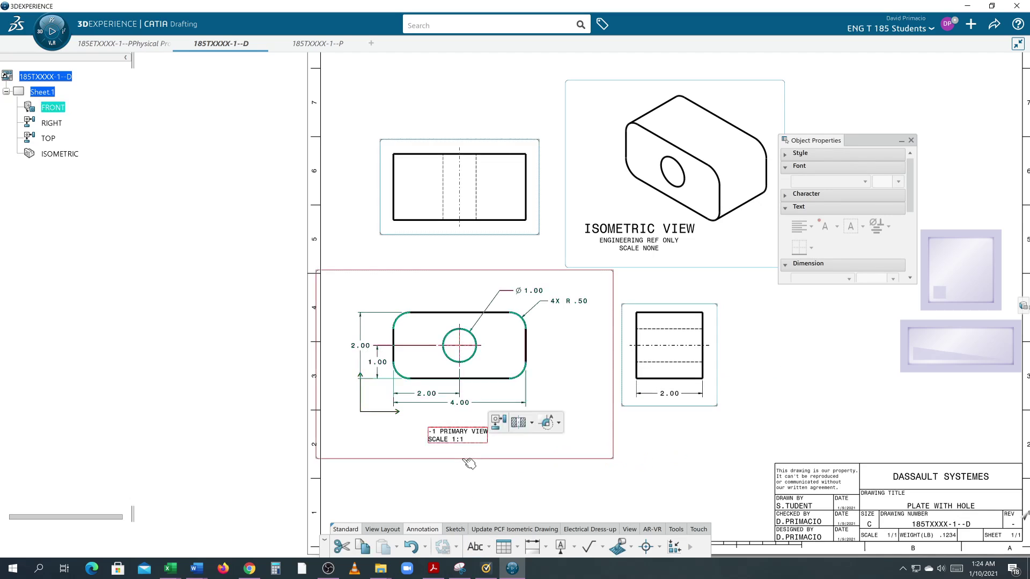
left_click_drag(465, 459, 526, 449)
key("ctrl+z")
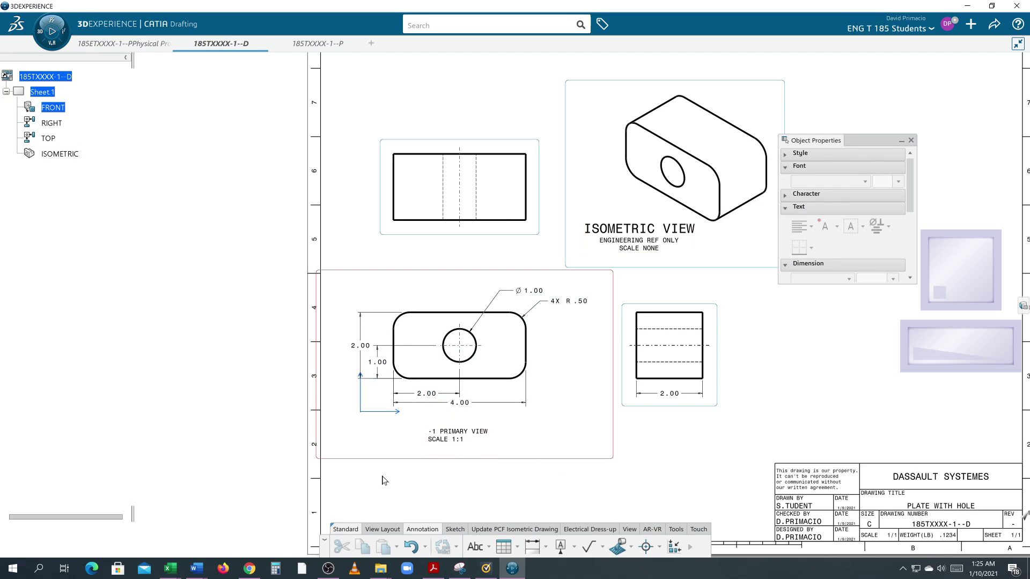
Center-justify the two-line label beneath the front view.
left_click(450, 440)
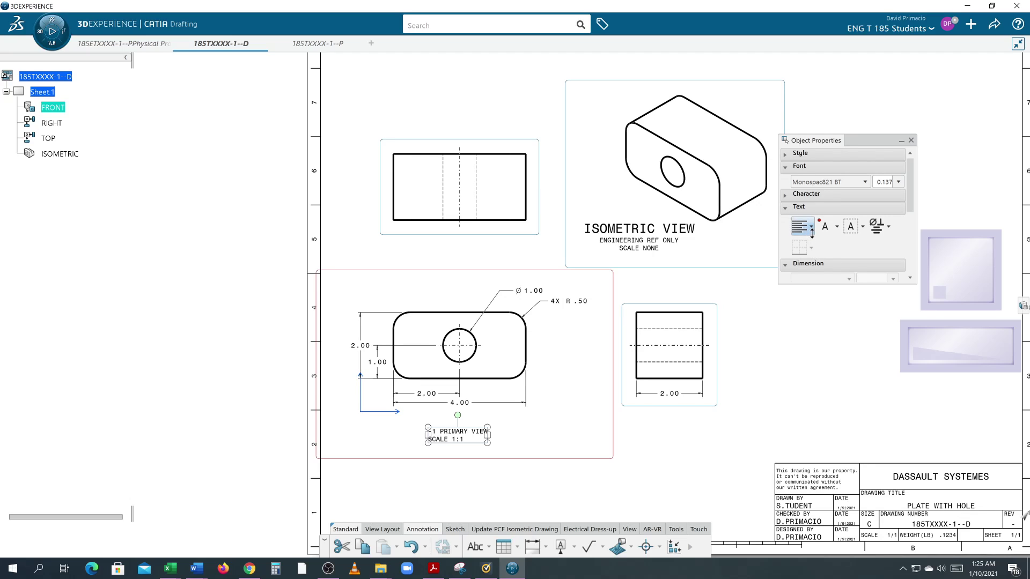
left_click(811, 227)
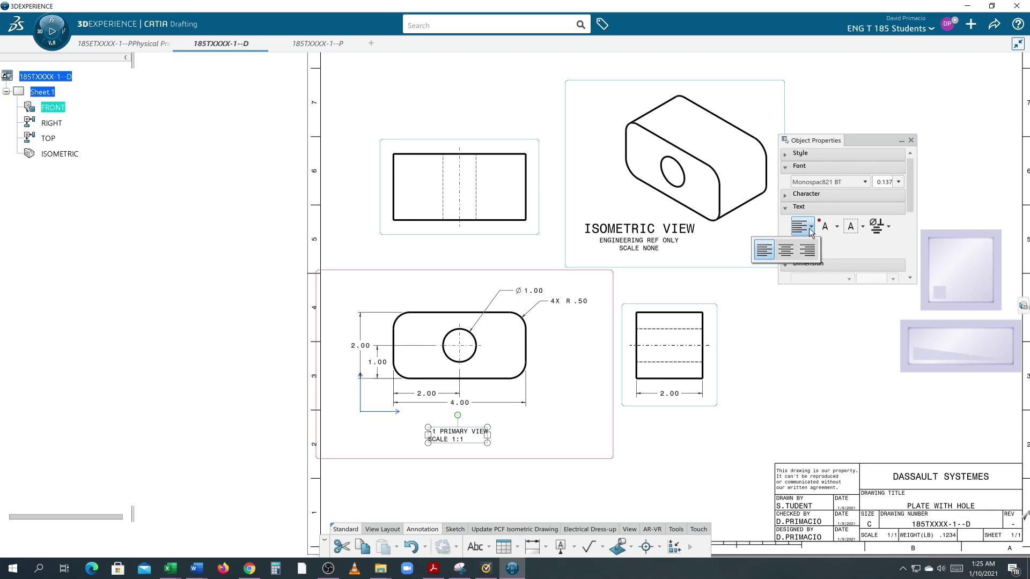
left_click(786, 250)
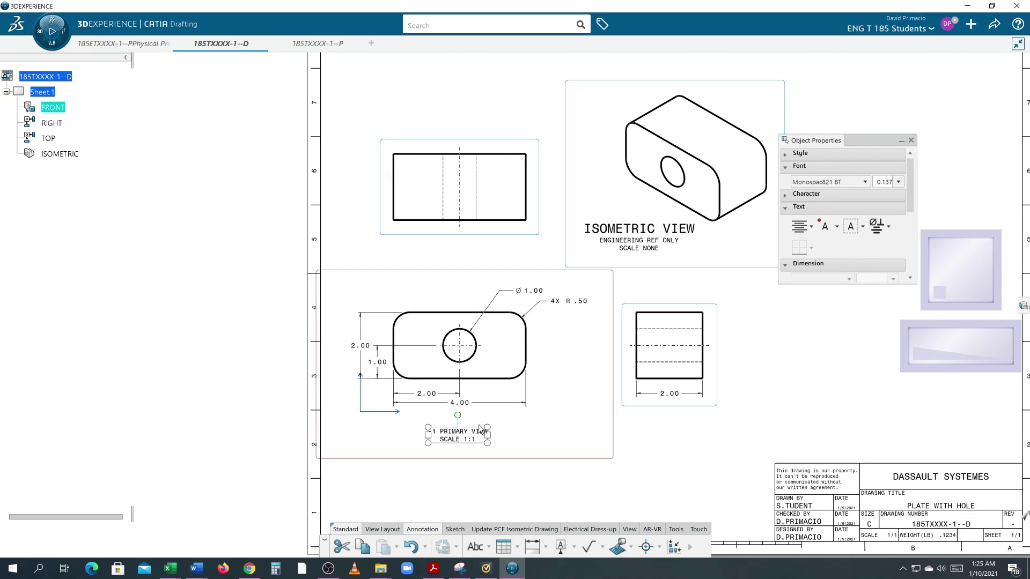
Enlarge the title line "-1 PRIMARY VIEW" of the front view's label to font size 0.27559.
double_click(464, 435)
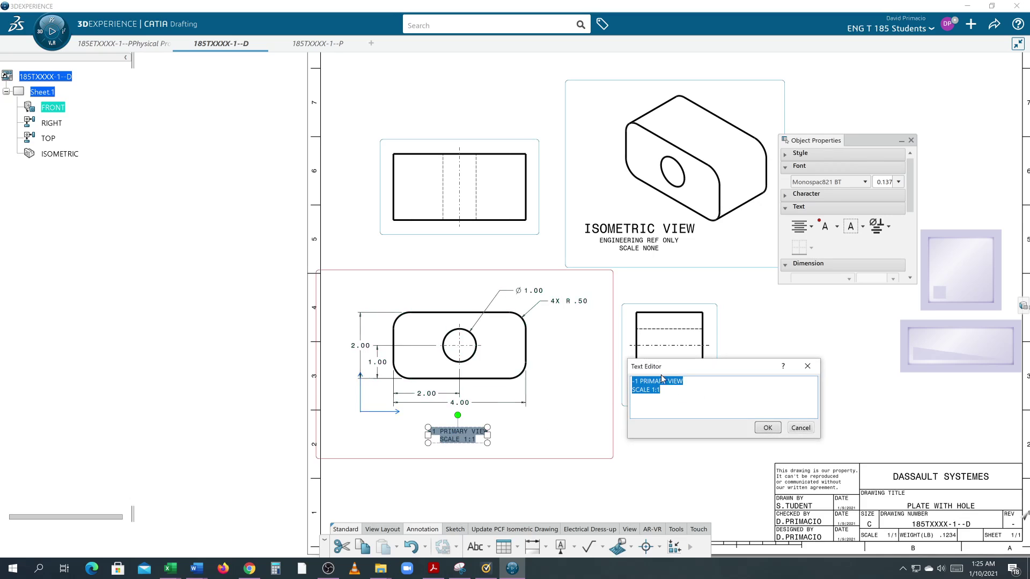
left_click_drag(683, 381, 632, 381)
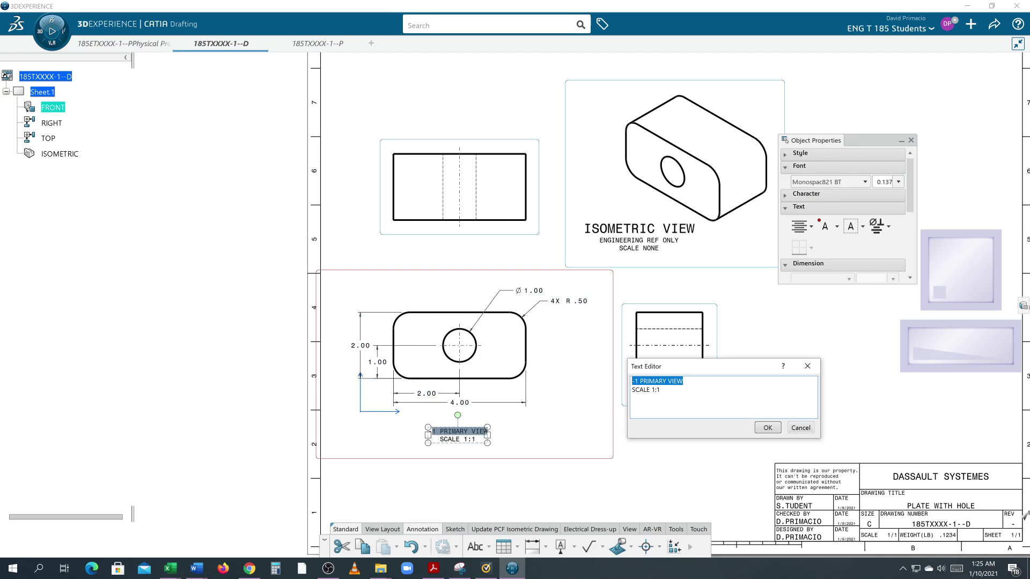
left_click(881, 183)
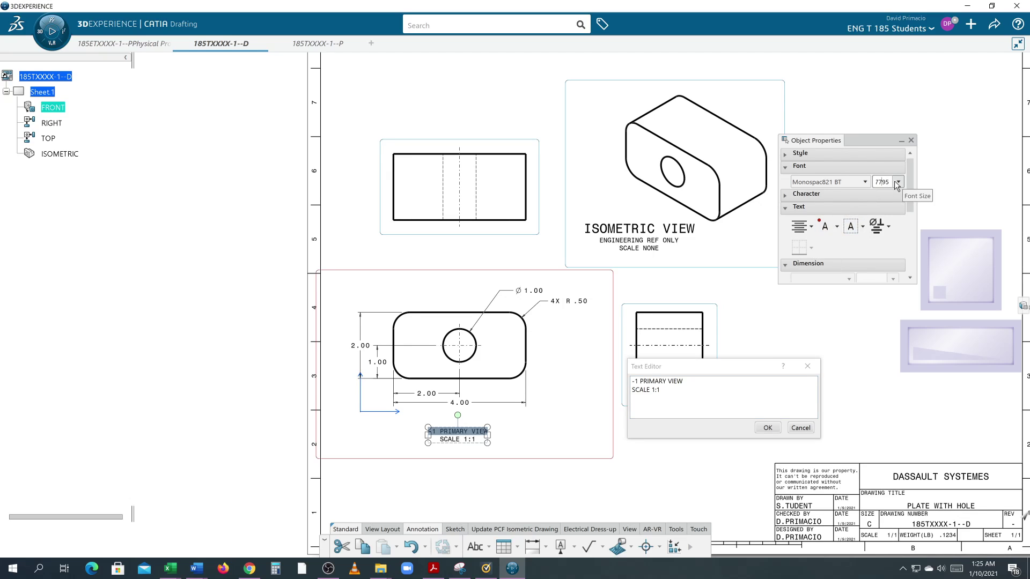
left_click(897, 184)
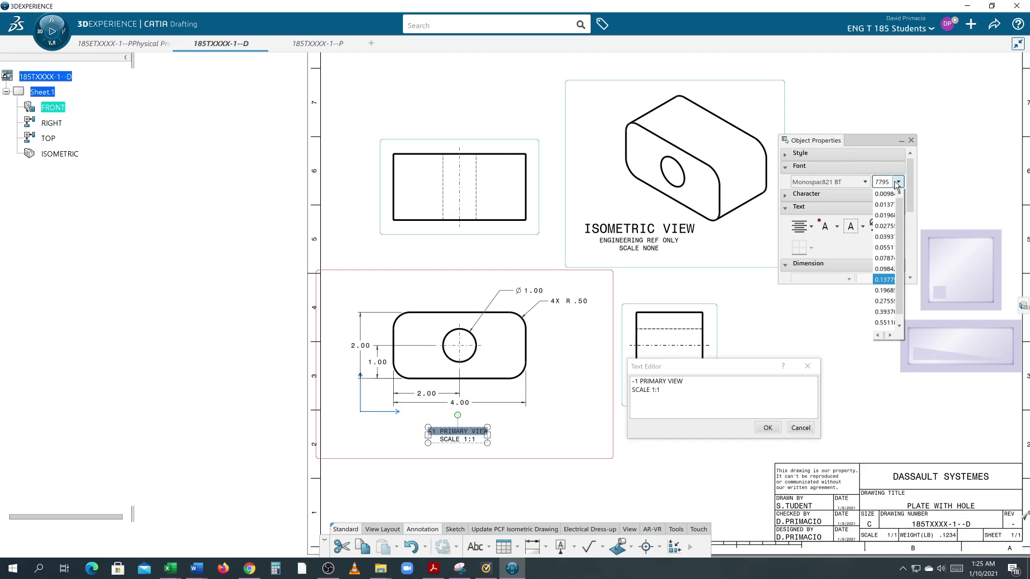
left_click(890, 302)
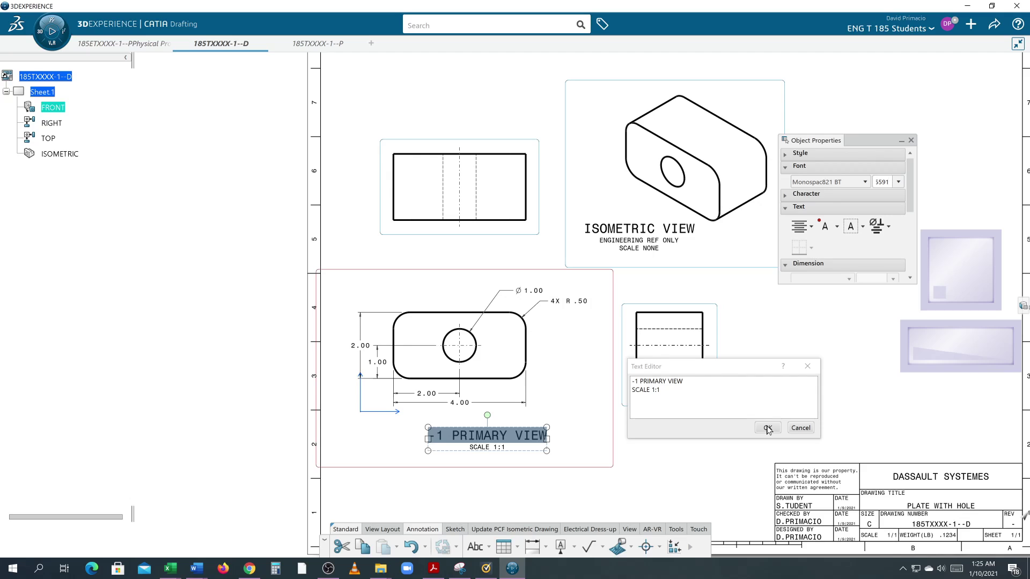
Copy both lines of the front view's label text, then accept the label edit and deselect the label.
left_click_drag(661, 391, 631, 387)
right_click(642, 388)
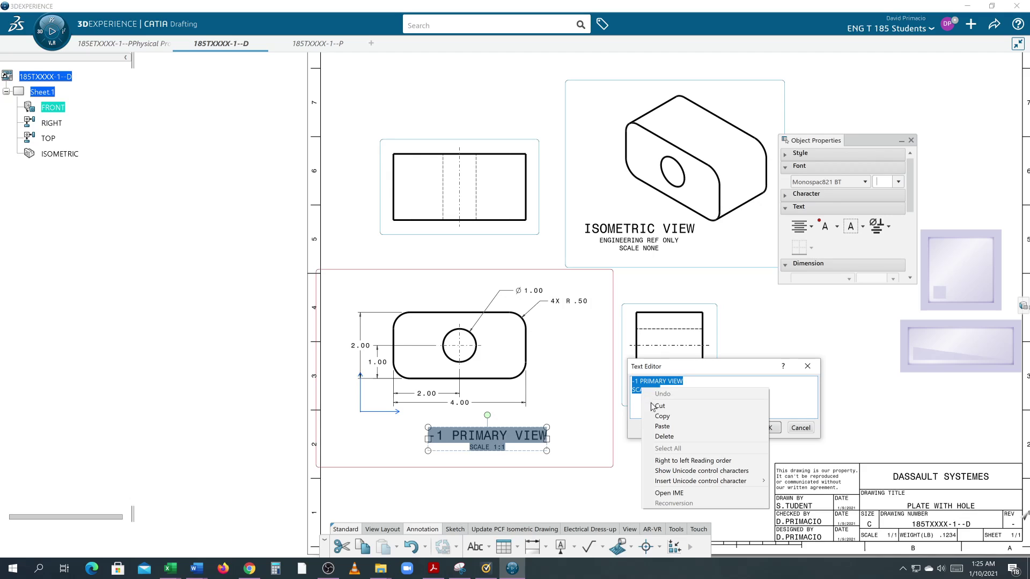
left_click(659, 417)
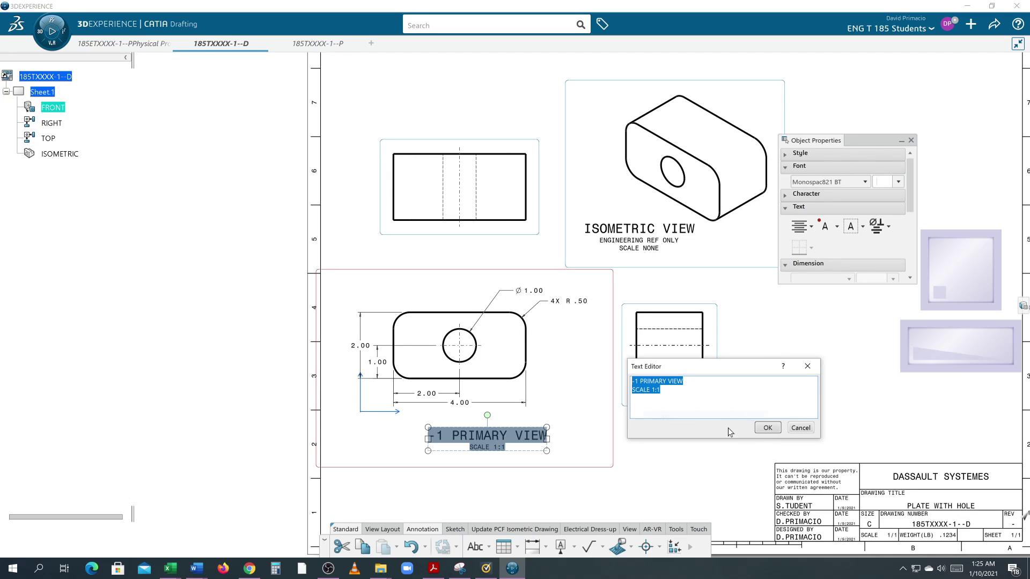
left_click(764, 427)
left_click(600, 425)
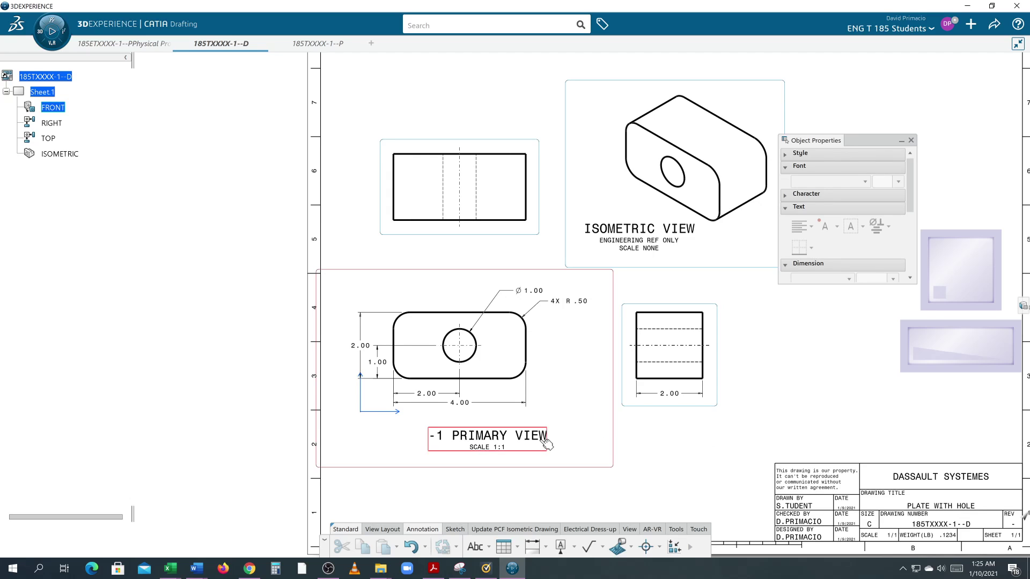
Activate the top view and place a text annotation below its geometry, containing the copied "-1 PRIMARY VIEW" and "SCALE 1:1" lines.
double_click(482, 238)
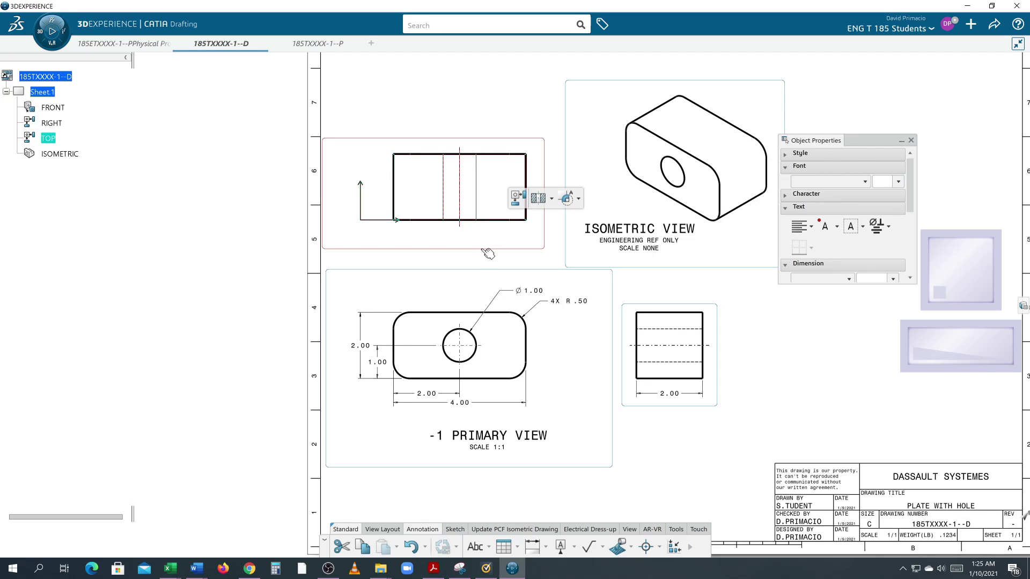
left_click(476, 551)
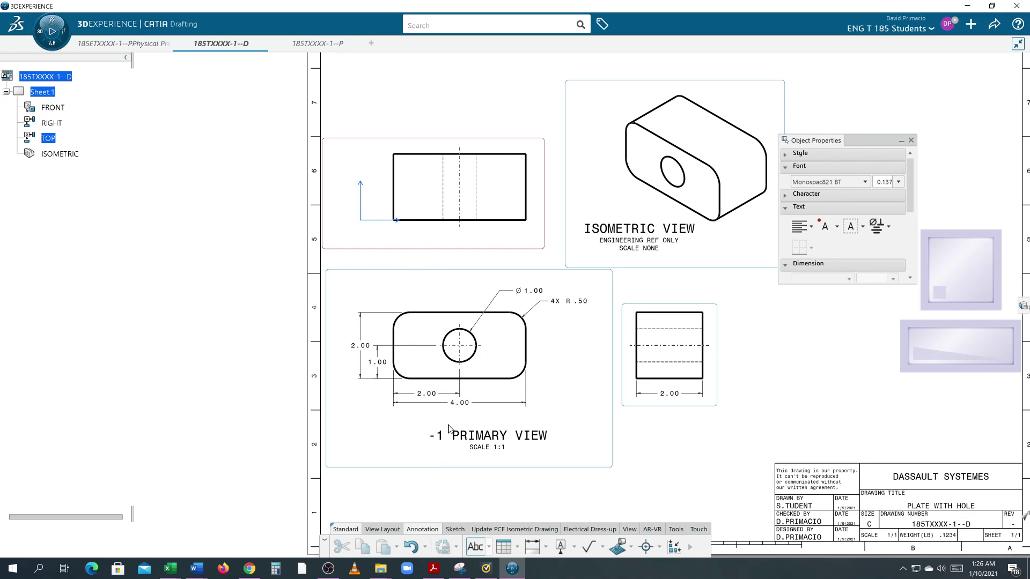
left_click(421, 238)
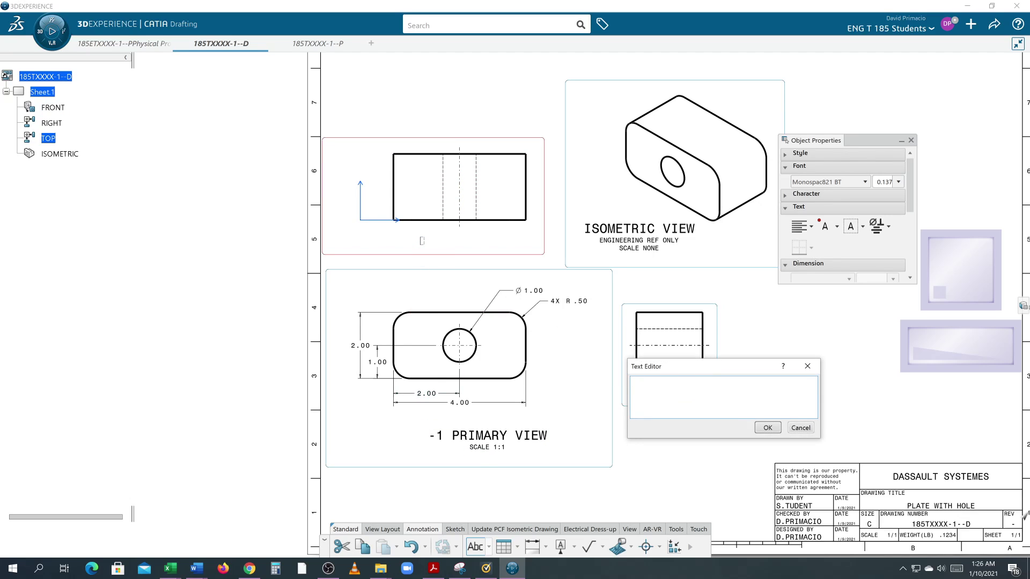
key("ctrl+v")
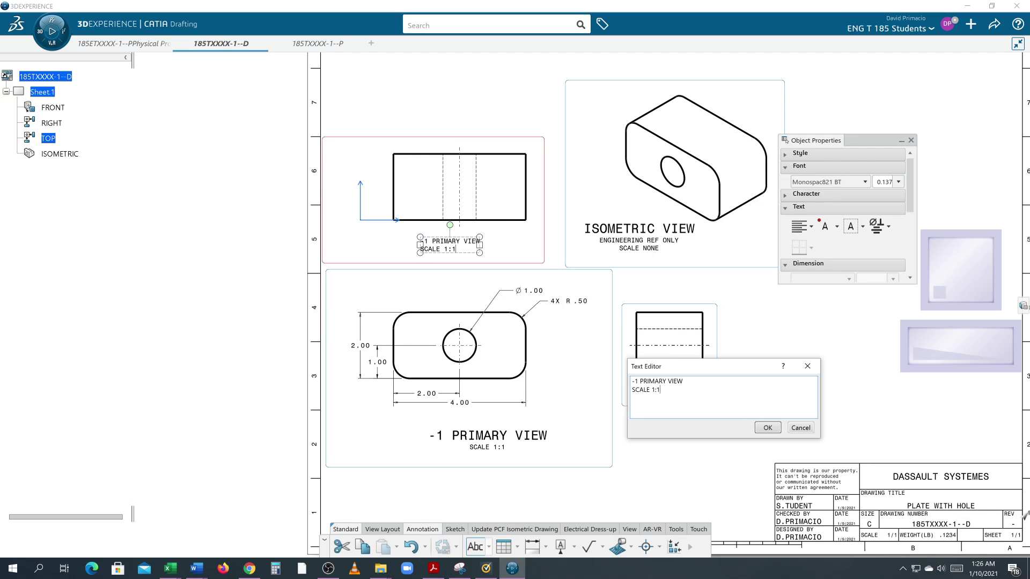
Enlarge the first line of the top view's new label to font size 0.27559.
left_click_drag(683, 382, 632, 381)
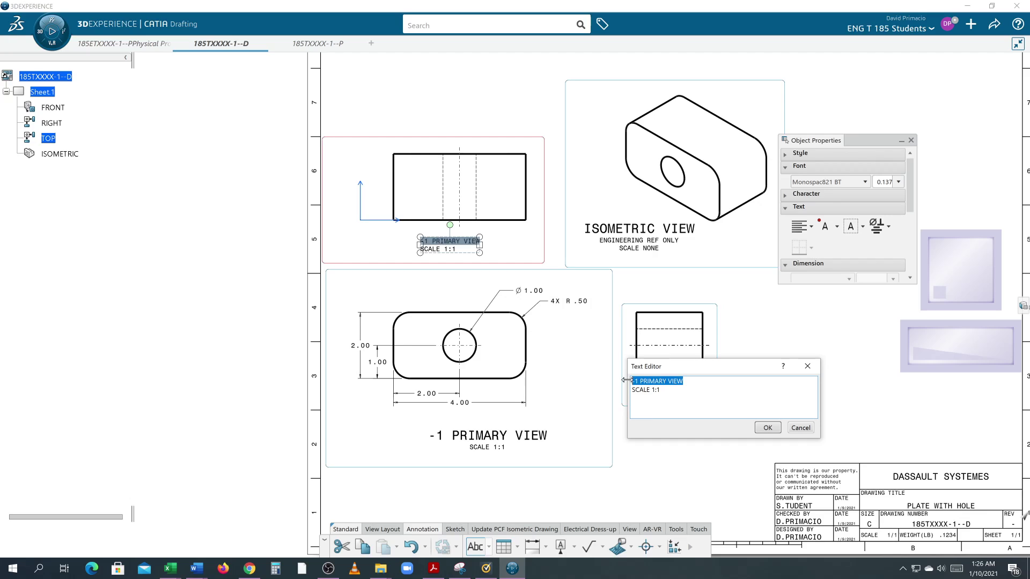
left_click(898, 183)
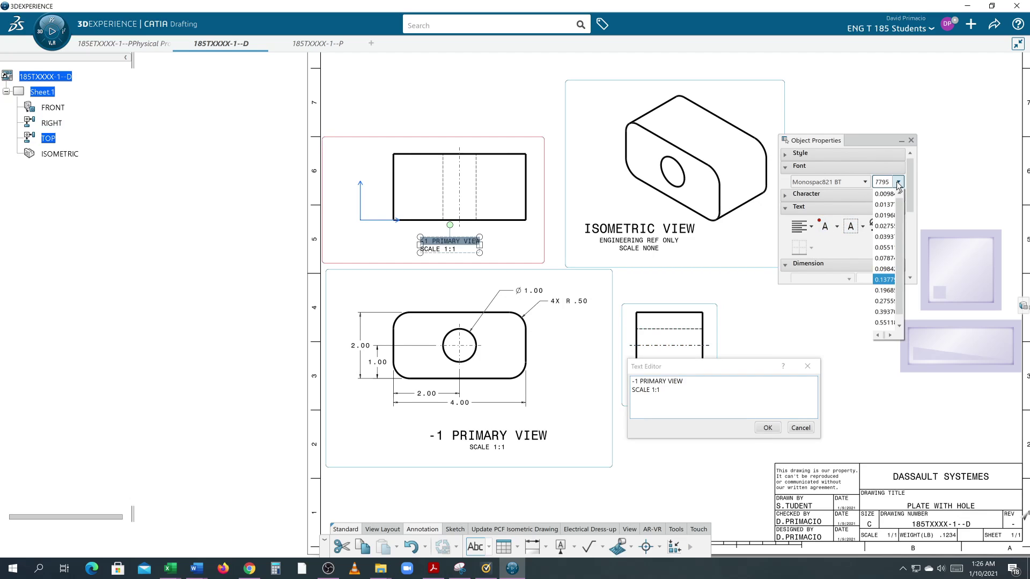
left_click(885, 302)
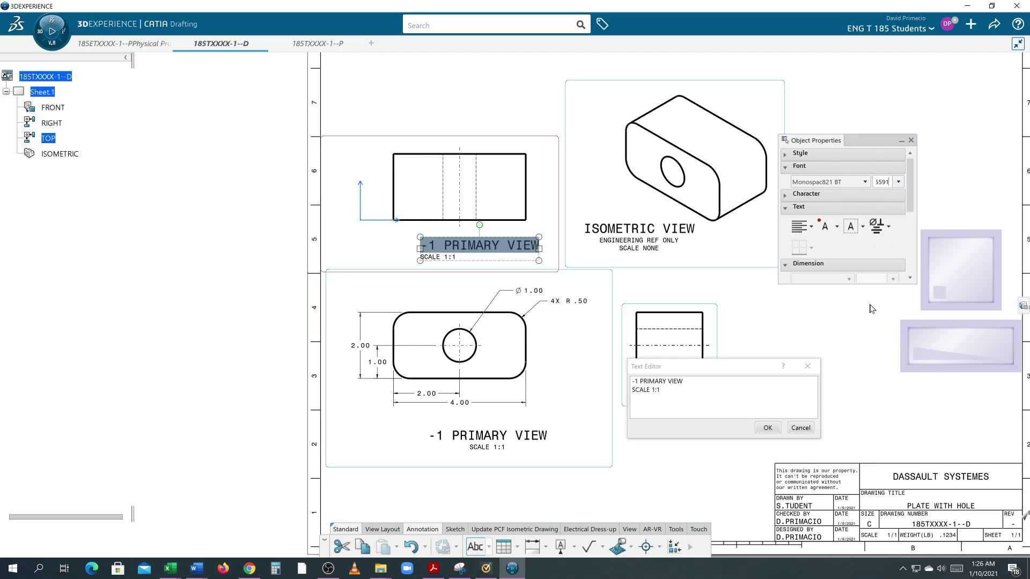
key("Return")
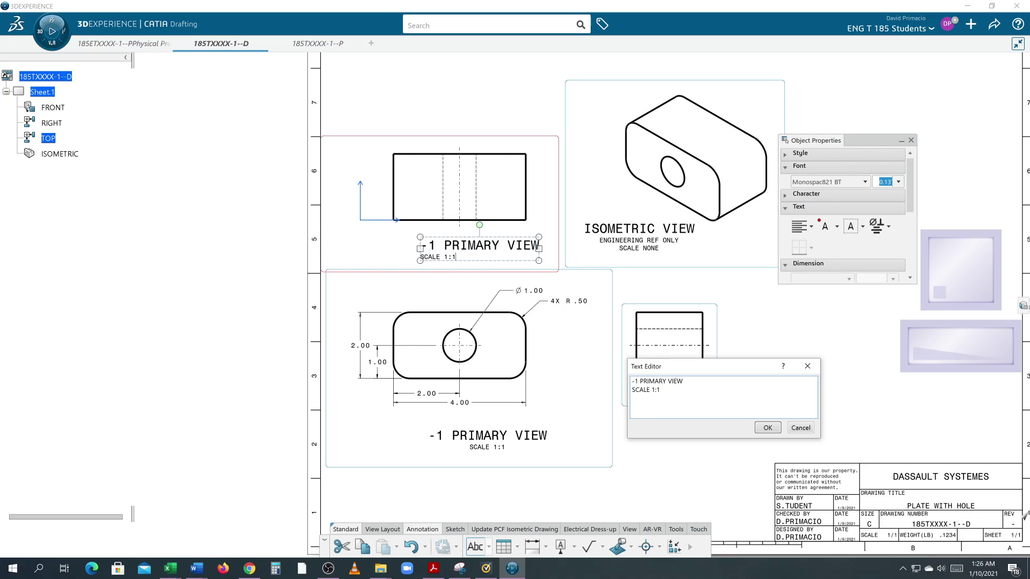
Finish the top view's label text and center-justify its two lines.
left_click(813, 229)
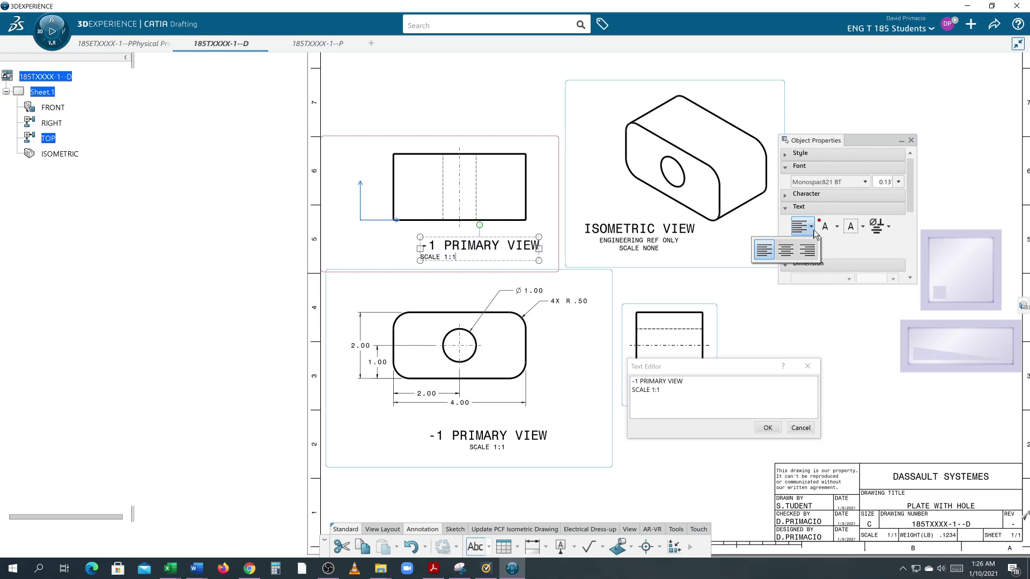
left_click(793, 256)
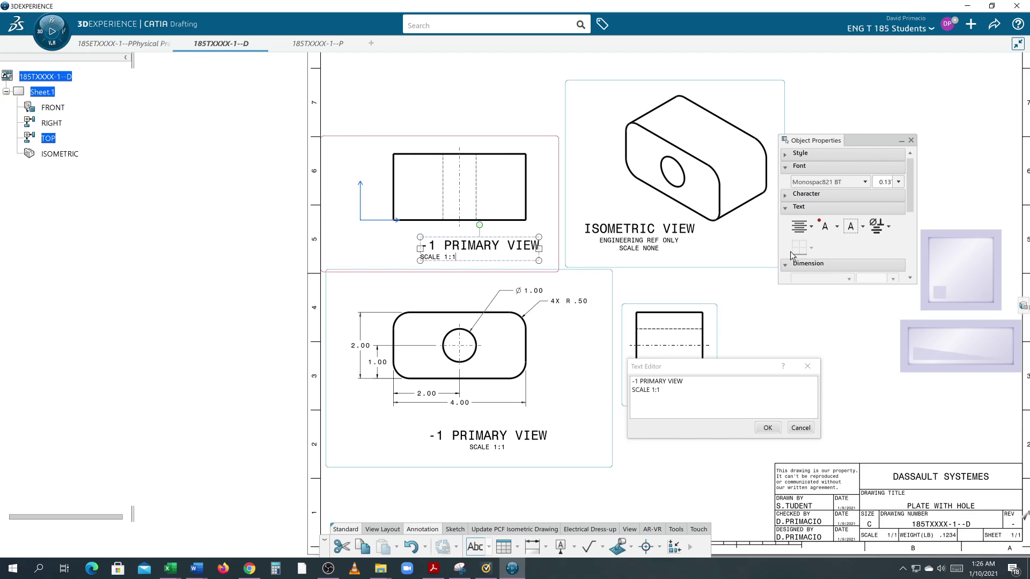
left_click(776, 433)
left_click(770, 428)
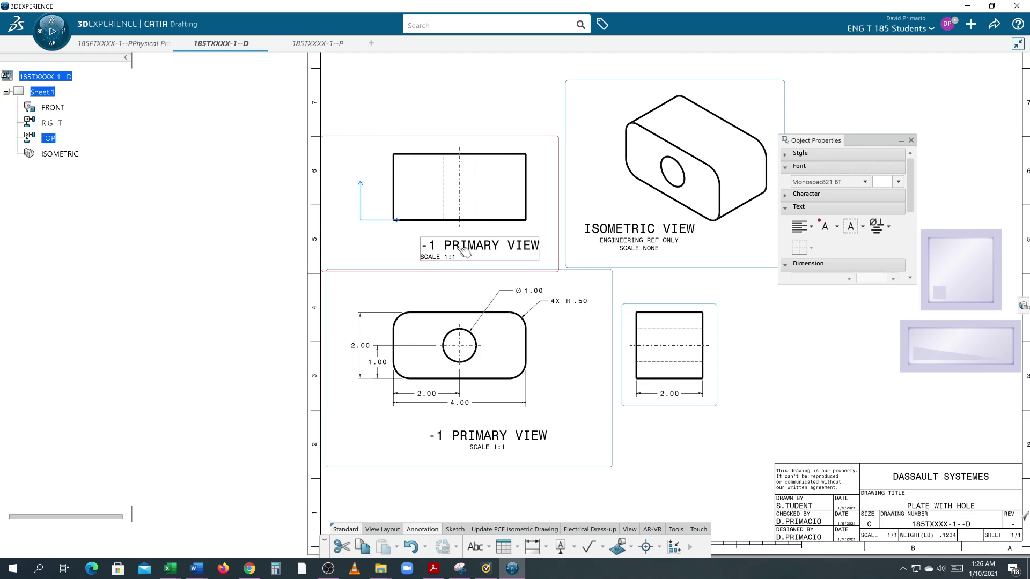
left_click(811, 227)
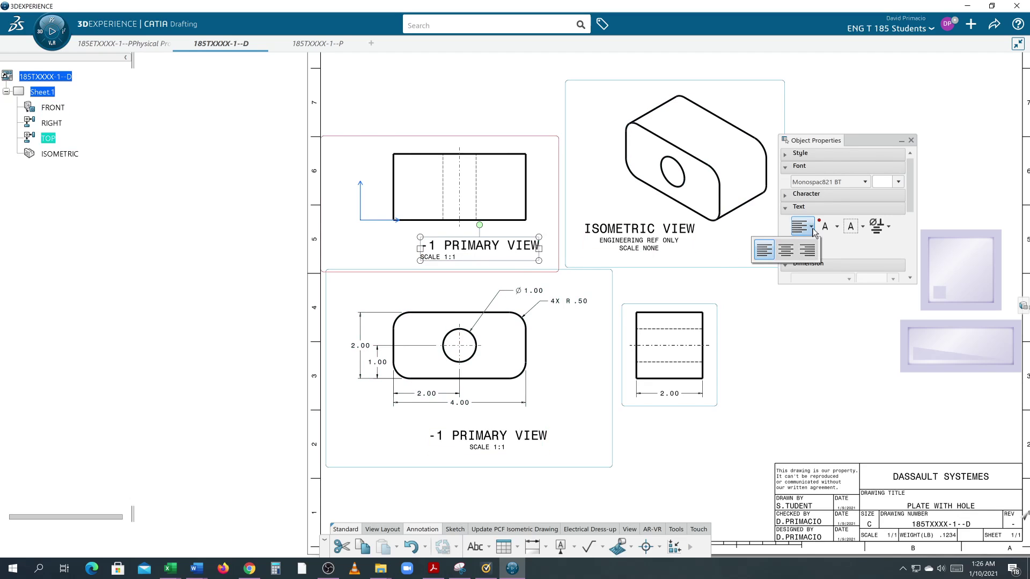
left_click(786, 251)
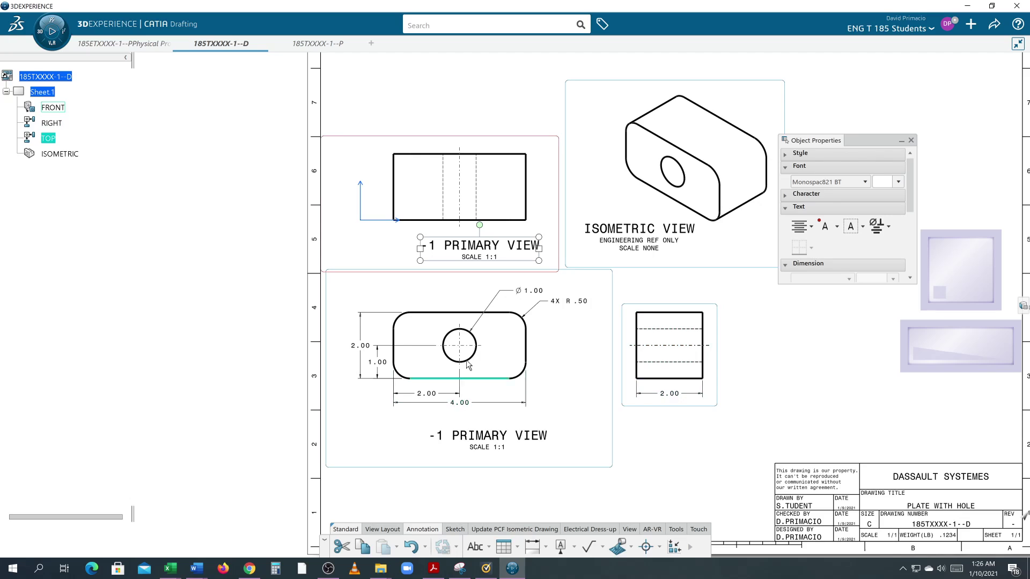
left_click(688, 472)
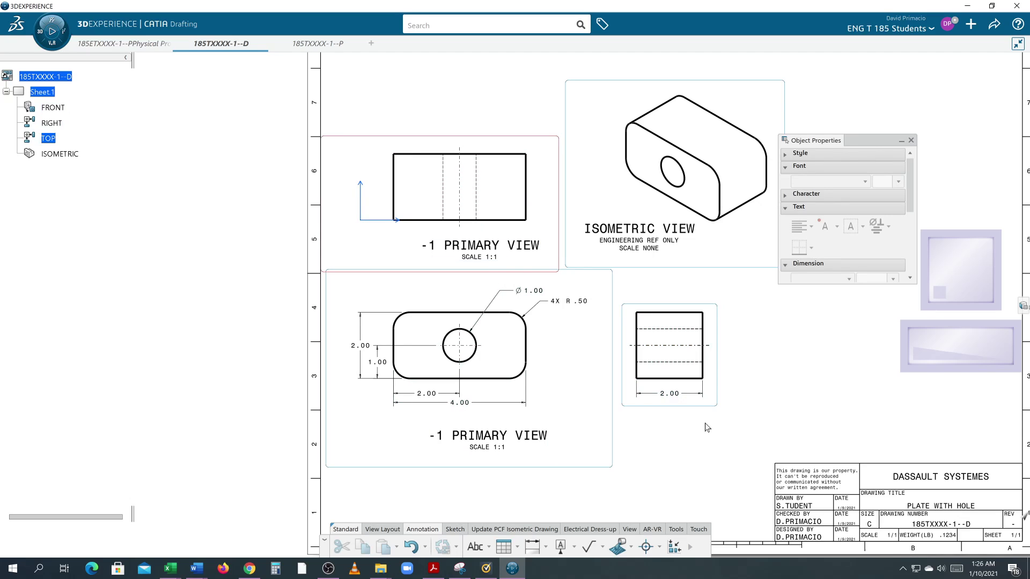
Make the right view the active view.
double_click(678, 411)
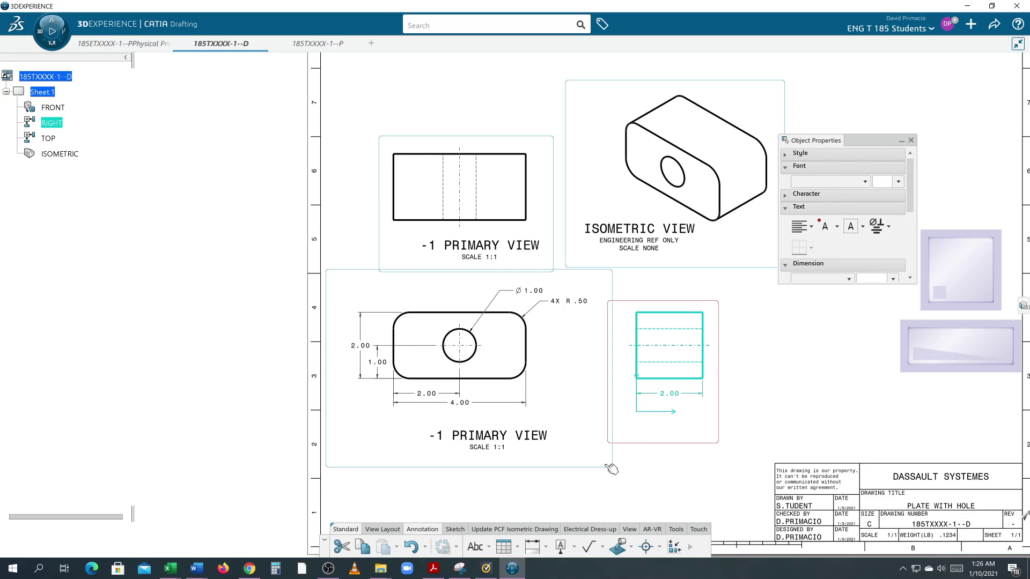
left_click(475, 547)
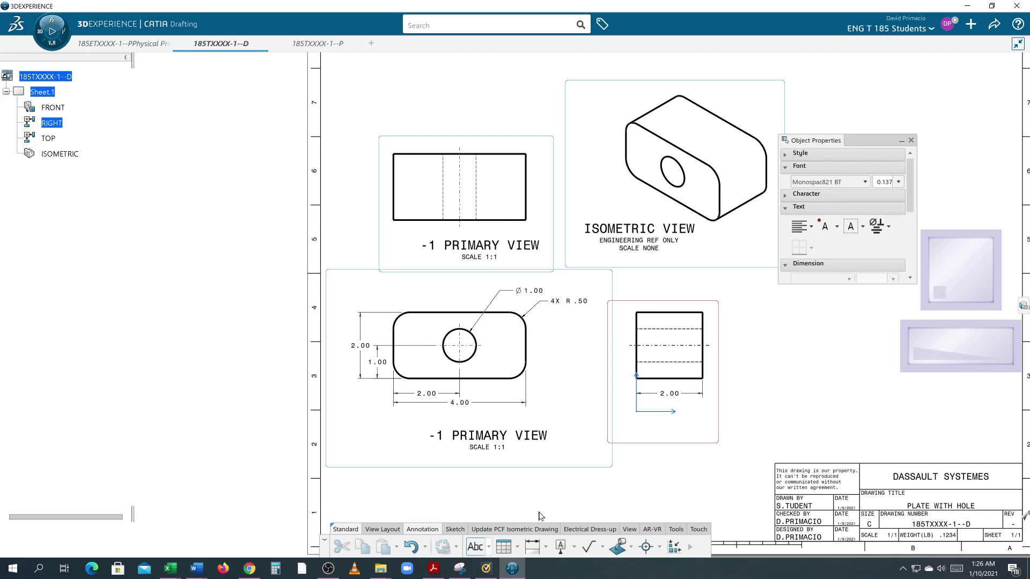
left_click(647, 424)
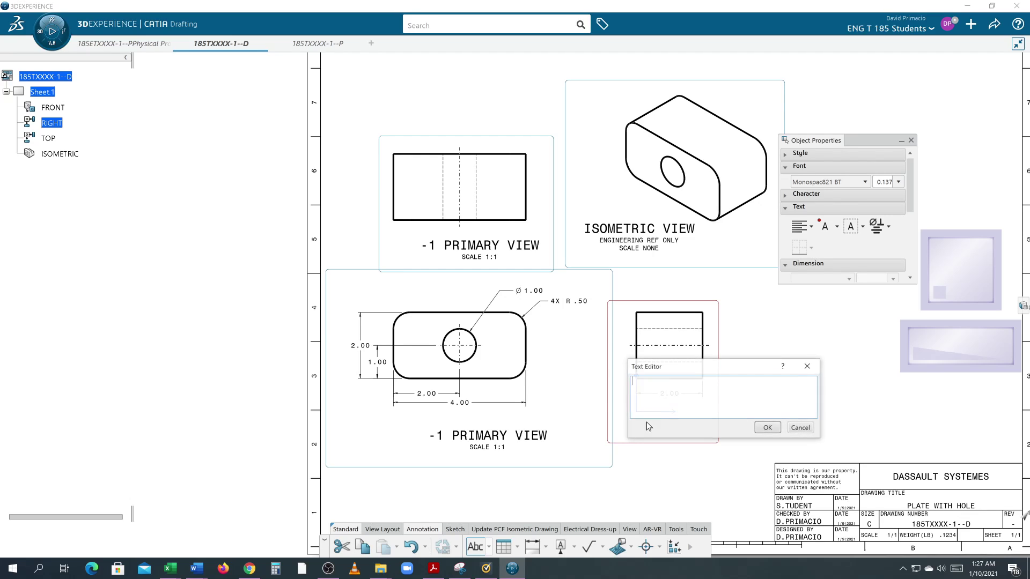
key("ctrl+v")
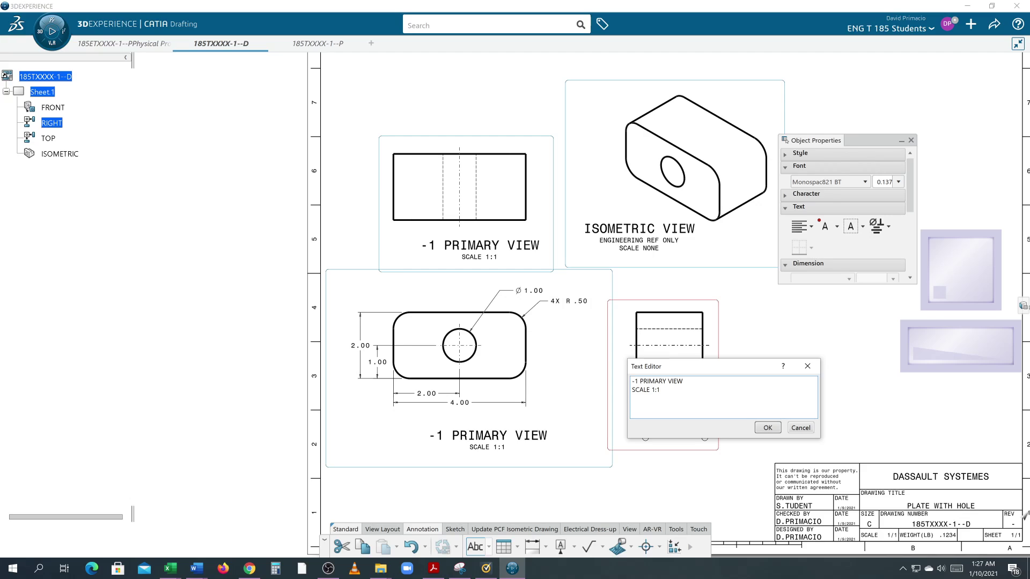
left_click_drag(682, 381, 631, 381)
left_click(797, 429)
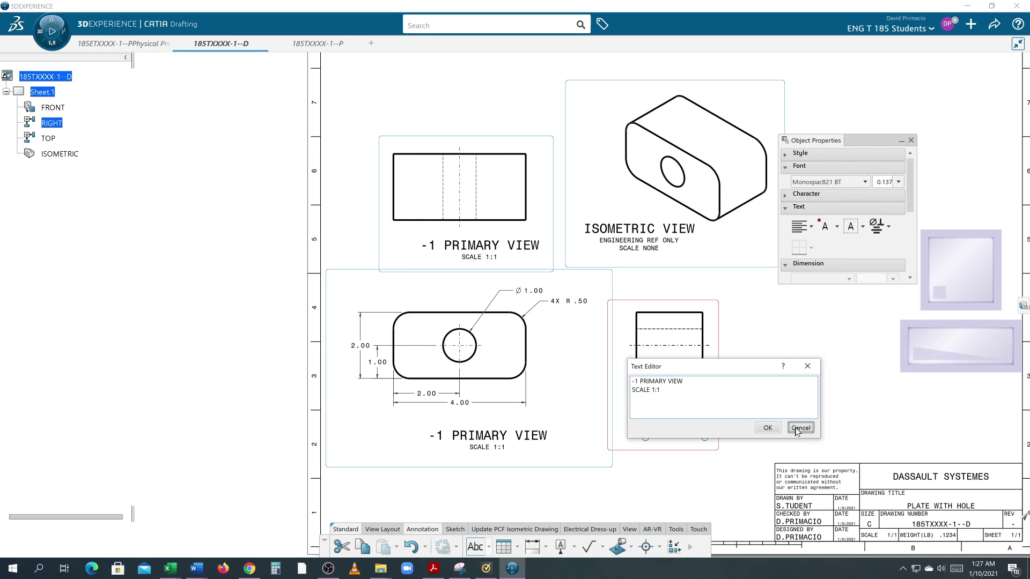
Change "PRIMARY" to "PRINCIPLE" in the top view's label title, copy the label's full text and accept the edit.
left_click(471, 259)
double_click(464, 246)
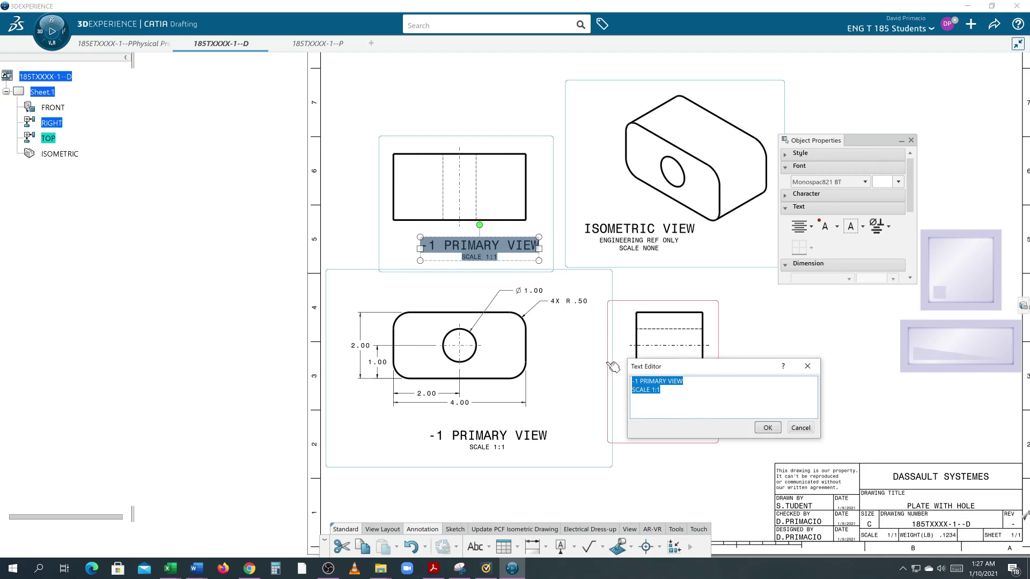
double_click(653, 382)
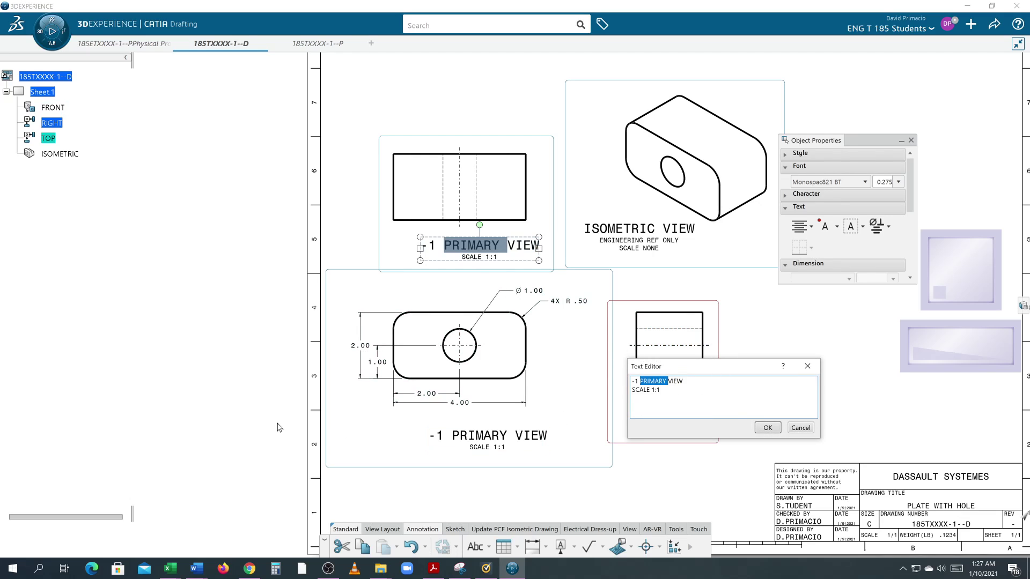
type("PRINCIPL")
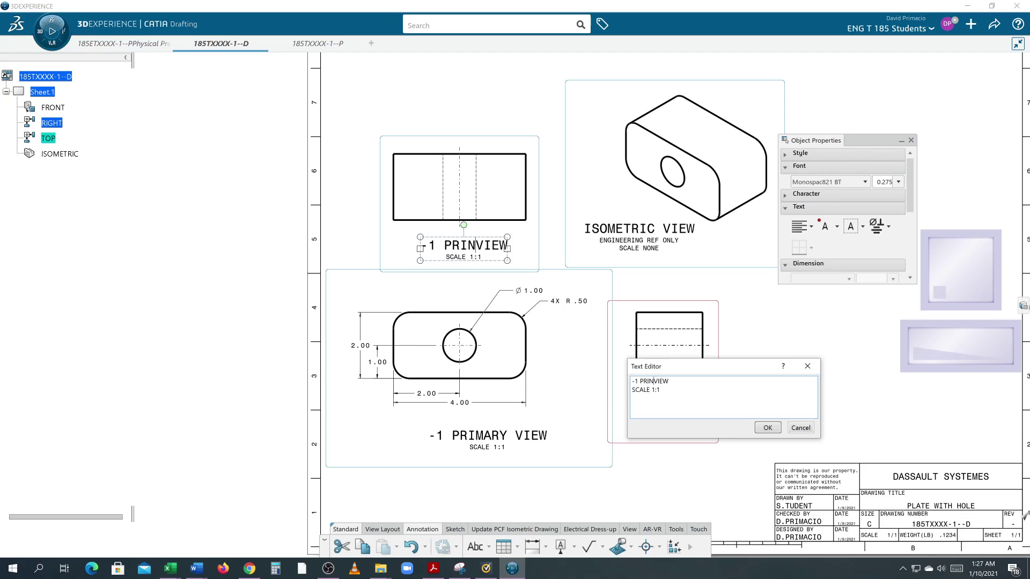
type("E")
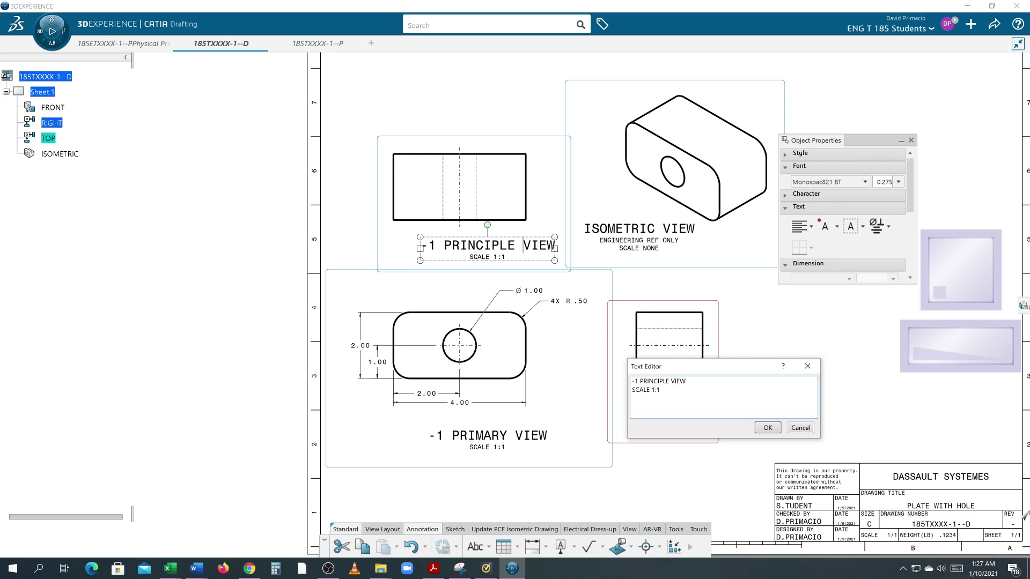
key("ctrl+a")
key("ctrl+c")
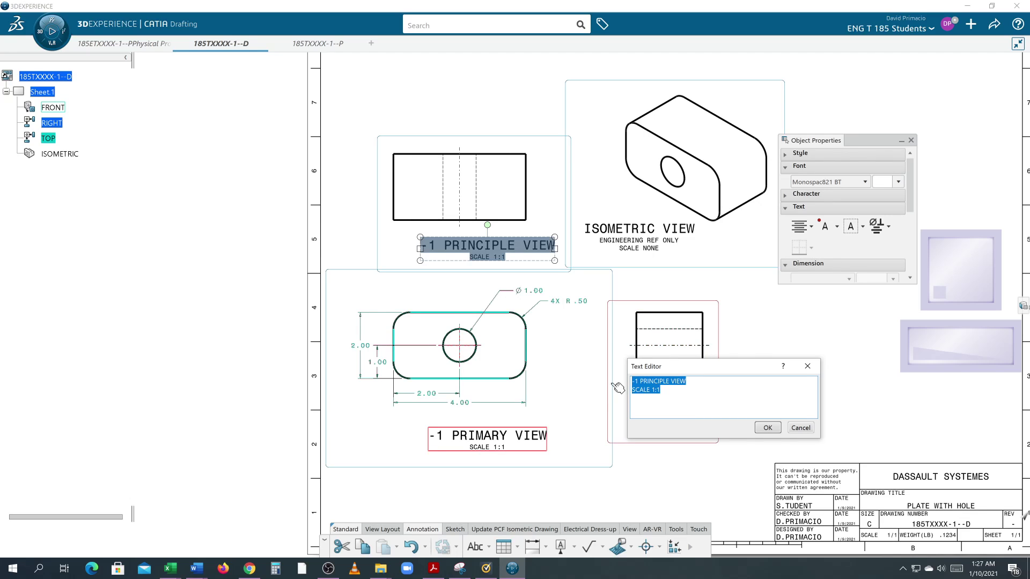
left_click(765, 427)
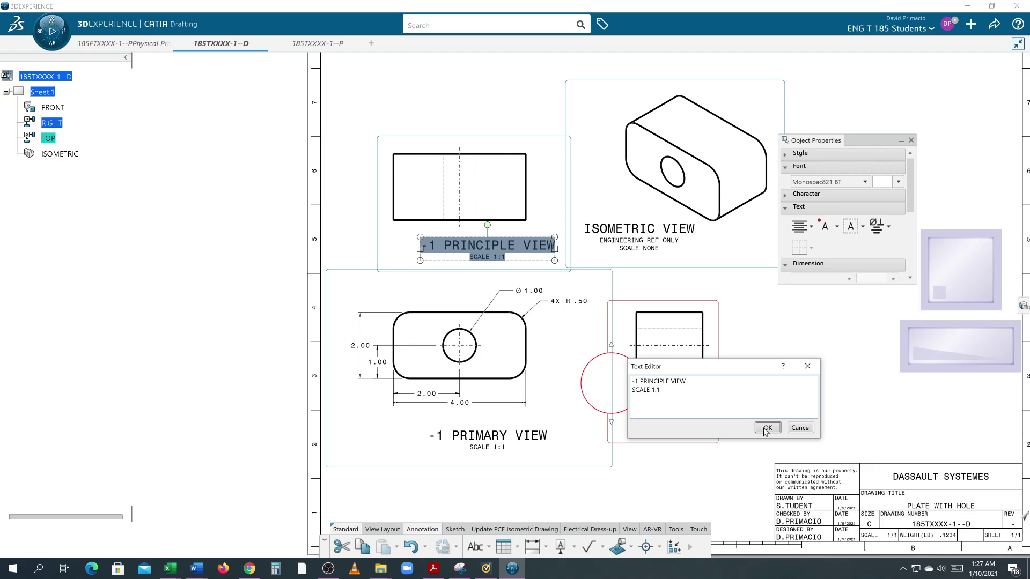
Place a text note below the right view and fill it with the copied label "-1 PRINCIPLE VIEW / SCALE 1:1".
left_click(665, 444)
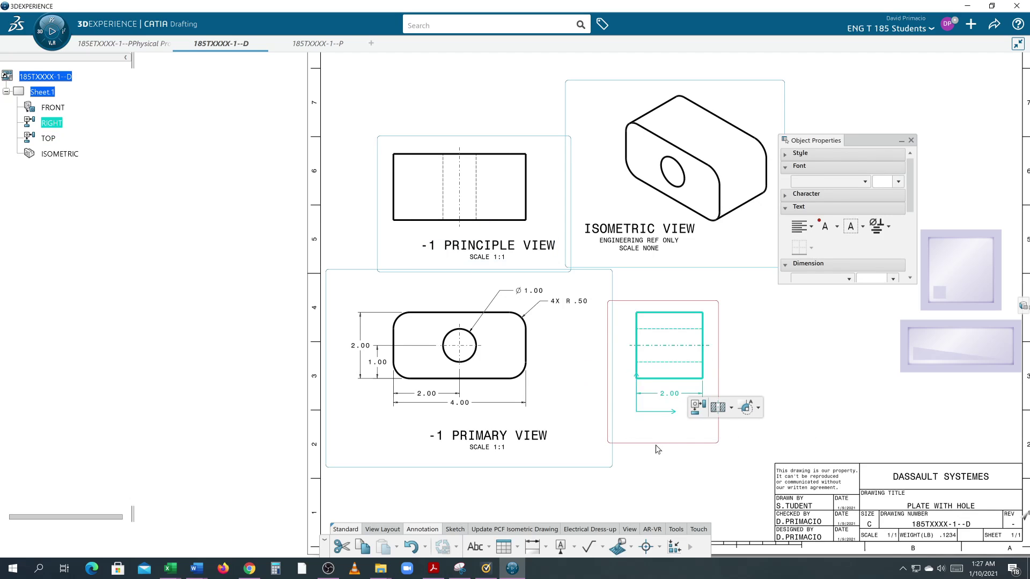
left_click(475, 547)
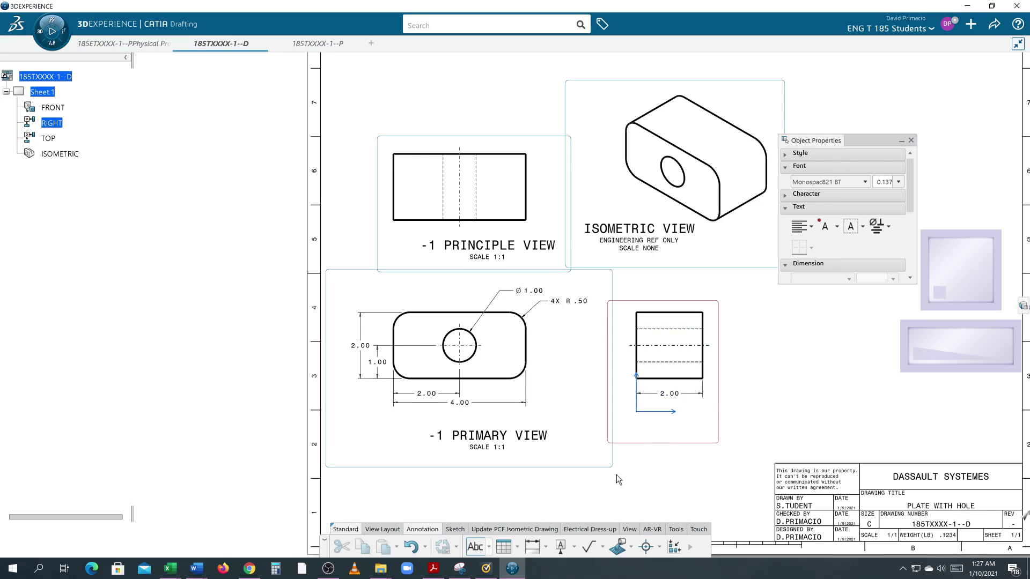
left_click(644, 422)
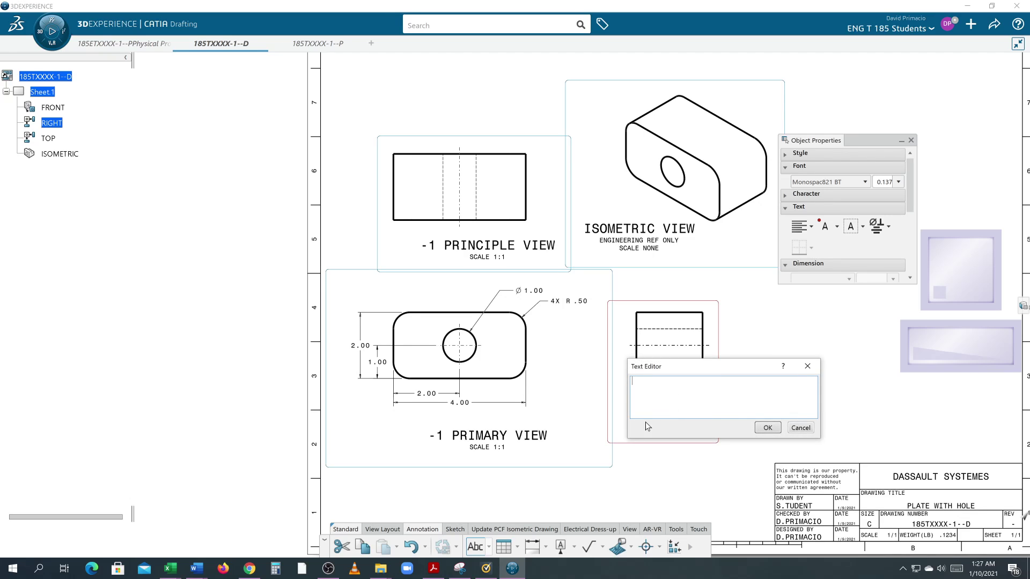
key("ctrl+v")
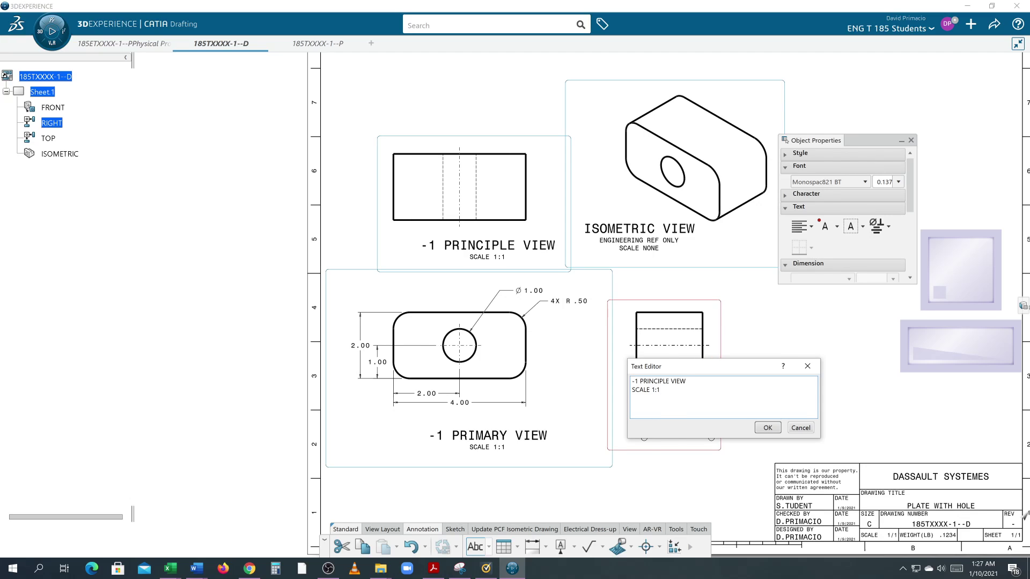
Enlarge the first line of the right view's new label to font size 0.27559.
key("ctrl+shift+Left")
key("ctrl+shift+Left")
key("ctrl+shift+Left")
key("ctrl+shift+Left")
left_click(899, 182)
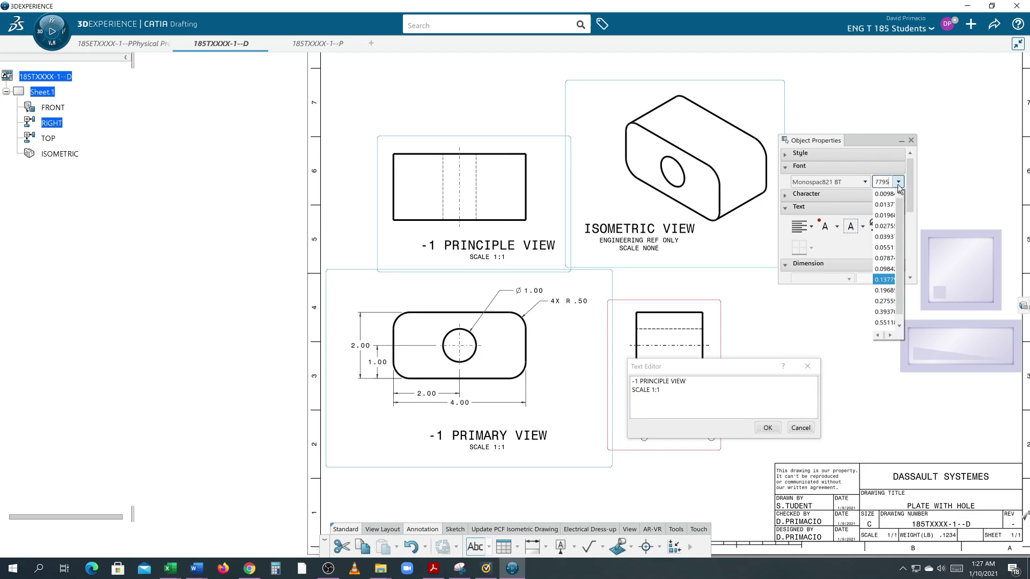
left_click(886, 302)
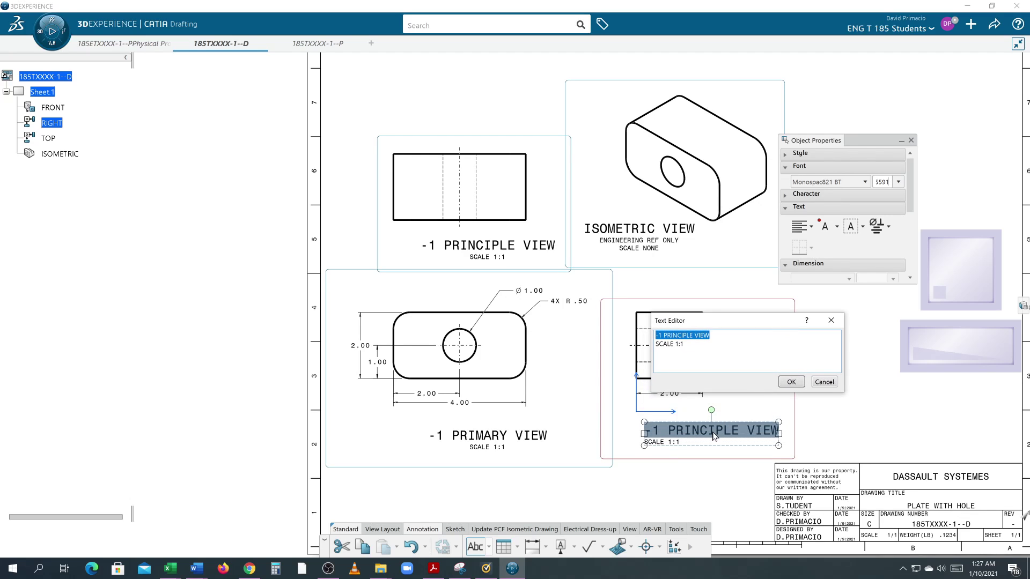
Accept the right view's label text and center-justify its two lines.
left_click(791, 382)
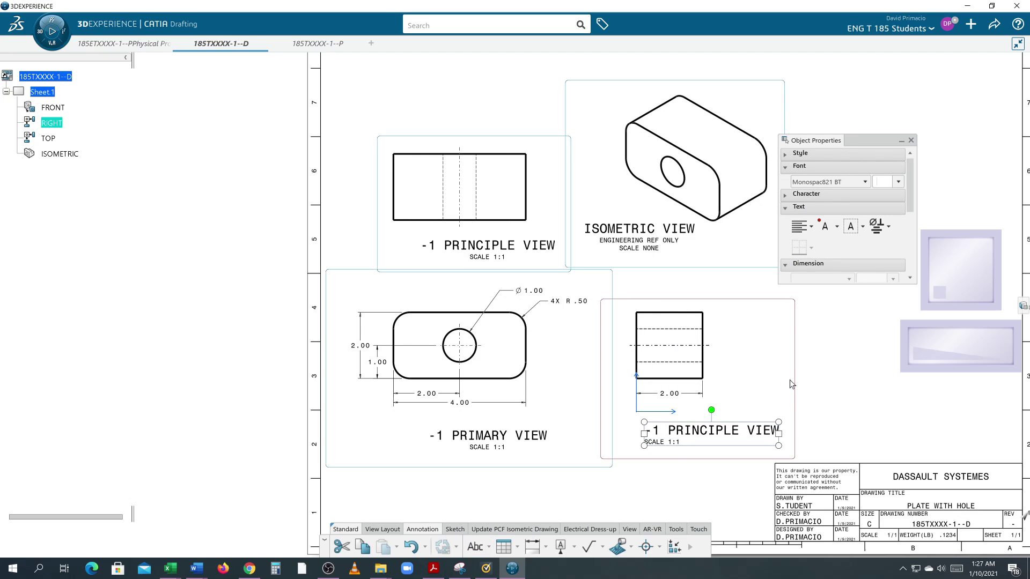
left_click(812, 227)
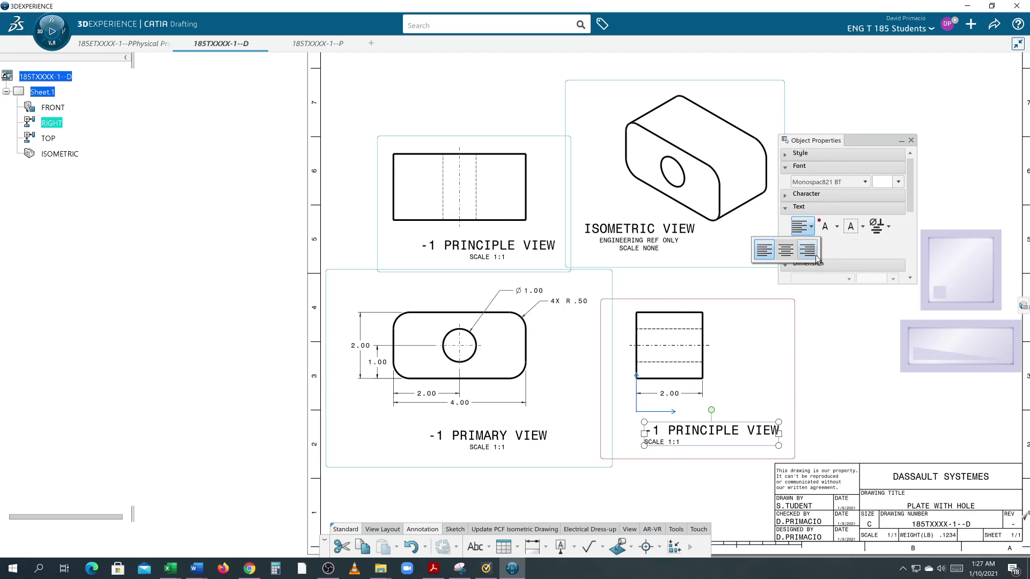
left_click(868, 360)
Show the drawing grid across the sheet as an alignment aid for the view labels.
middle_click_drag(860, 402, 828, 389)
scroll(828, 389, "down", 2)
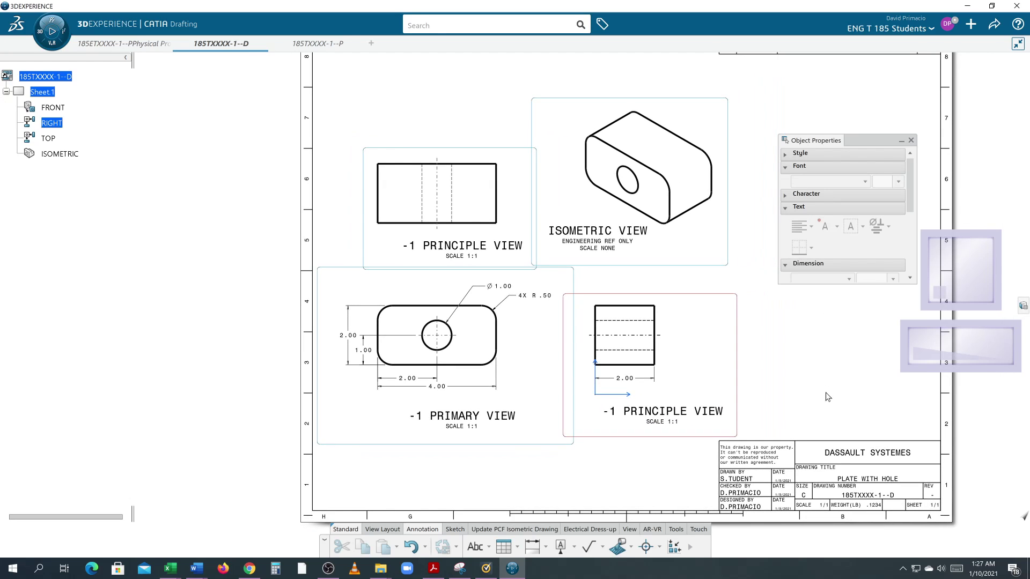
middle_click_drag(650, 460, 650, 420)
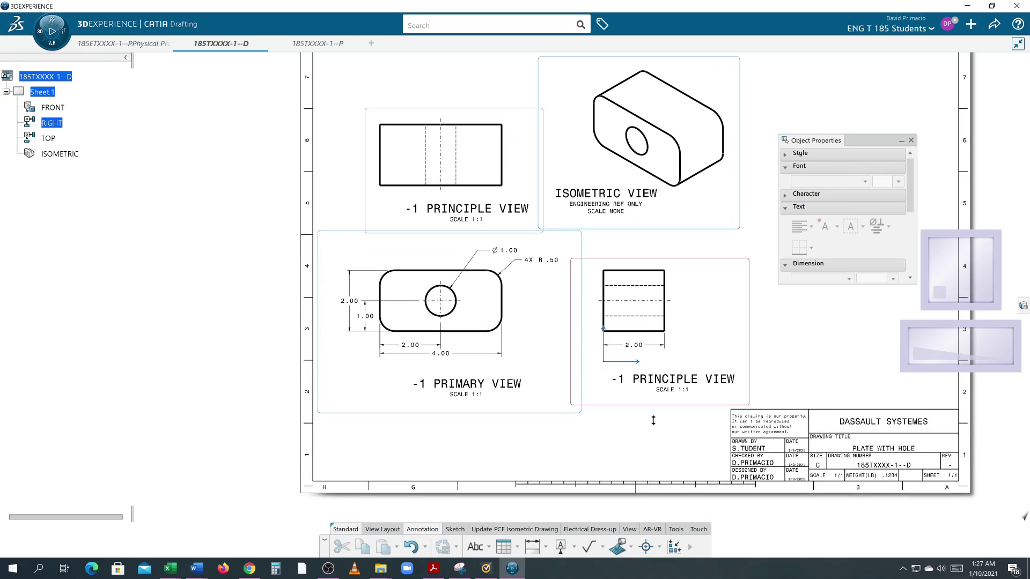
scroll(651, 421, "up", 1)
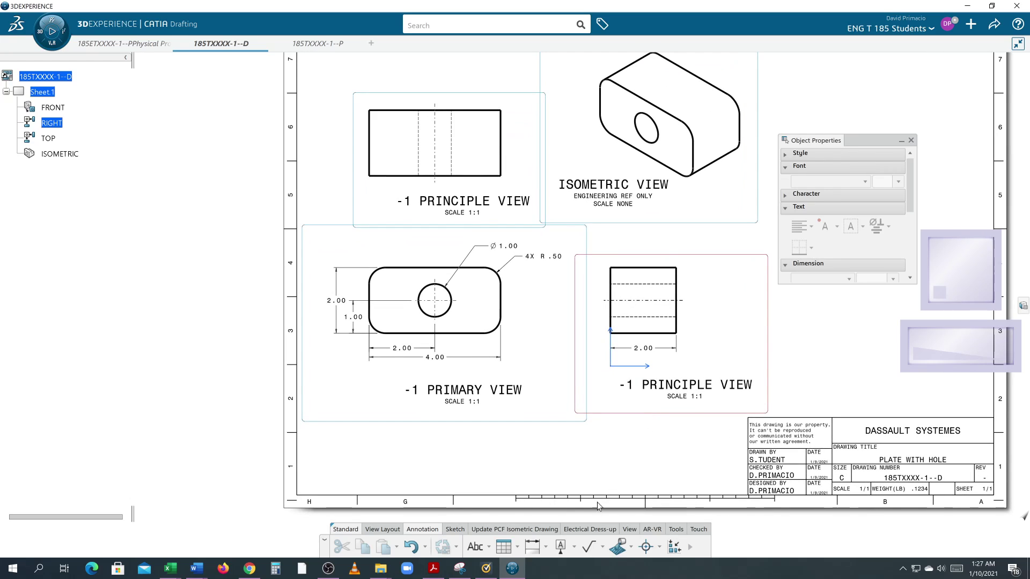
left_click(629, 530)
left_click(494, 547)
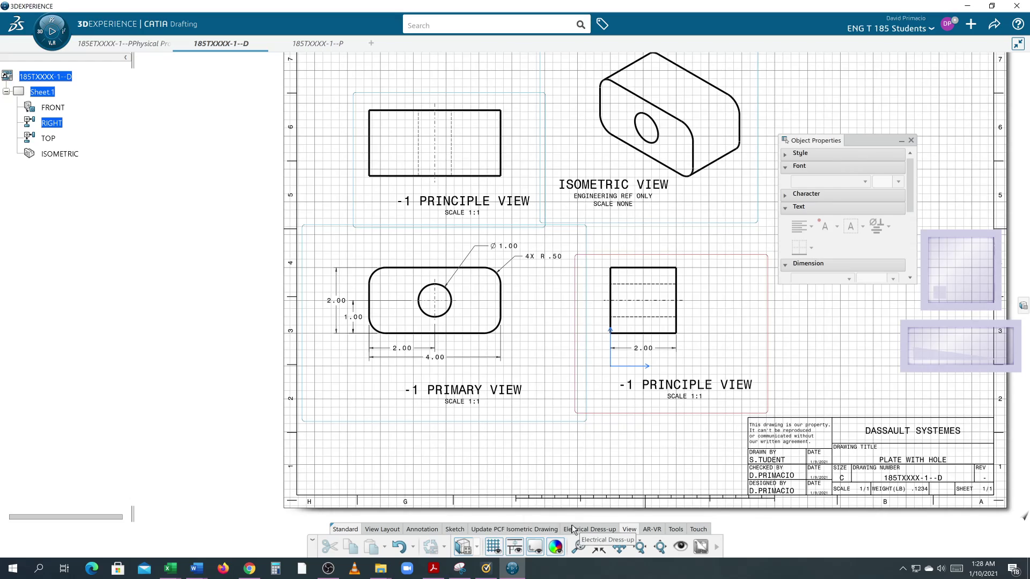
Close the object properties and move the front view's label so it is centered beneath the view.
middle_click_drag(558, 482, 626, 465)
scroll(627, 465, "up", 4)
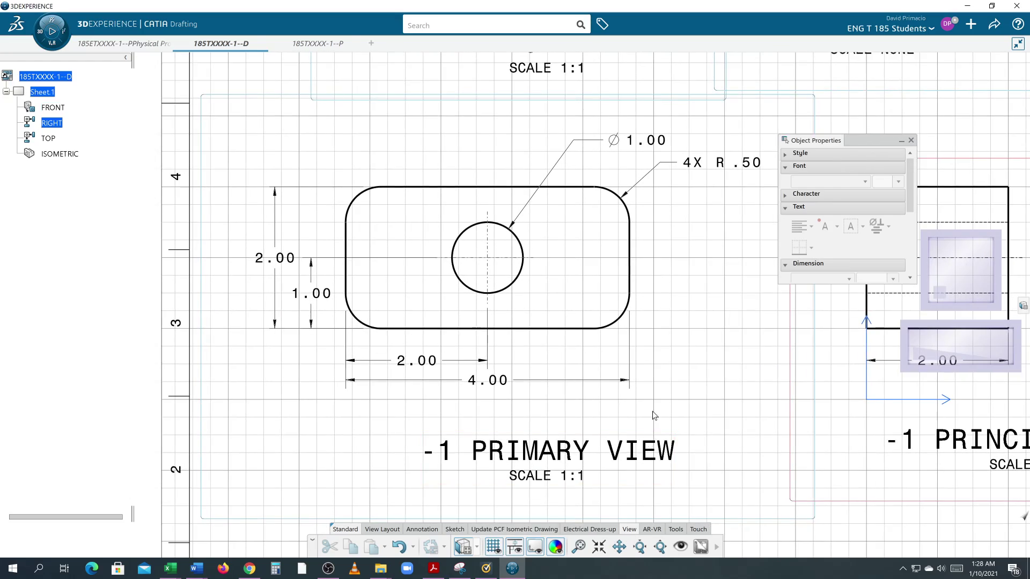
scroll(602, 375, "up", 2)
scroll(596, 455, "down", 2)
scroll(573, 418, "up", 2)
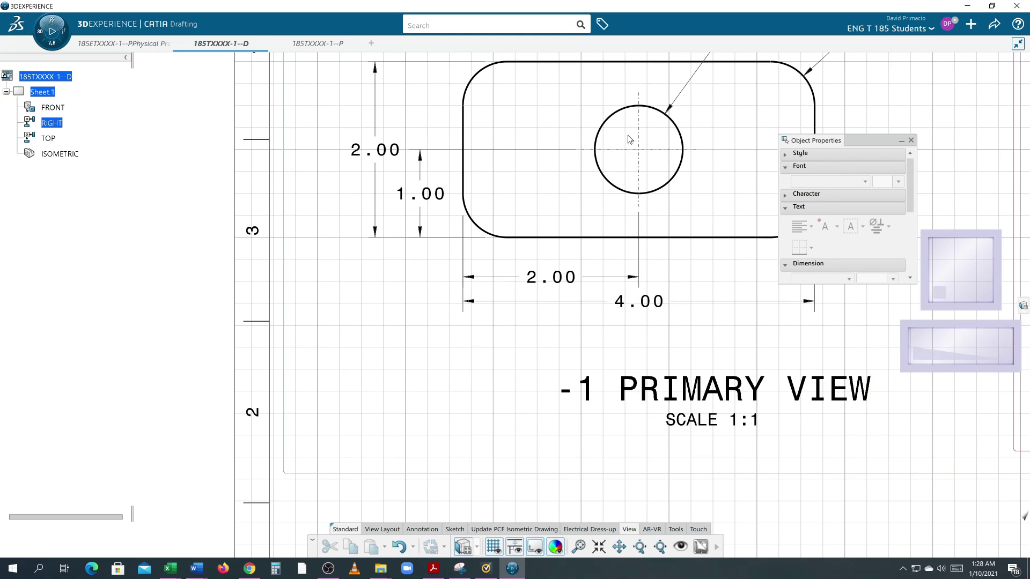
left_click(904, 143)
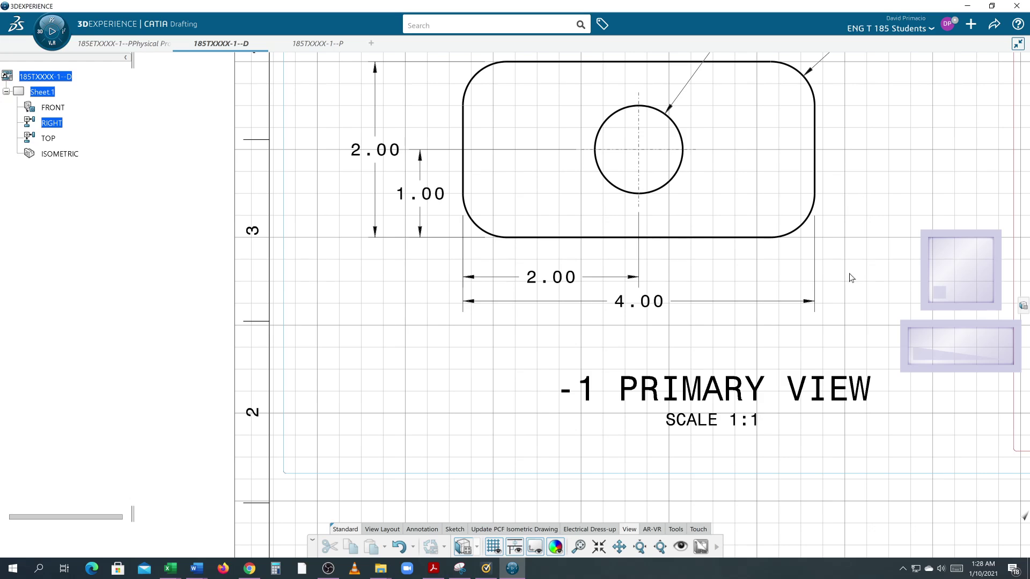
mouse_move(848, 278)
middle_mouse_down()
mouse_move(803, 276)
mouse_move(702, 305)
mouse_move(715, 301)
middle_mouse_up()
scroll(715, 301, "up", 1)
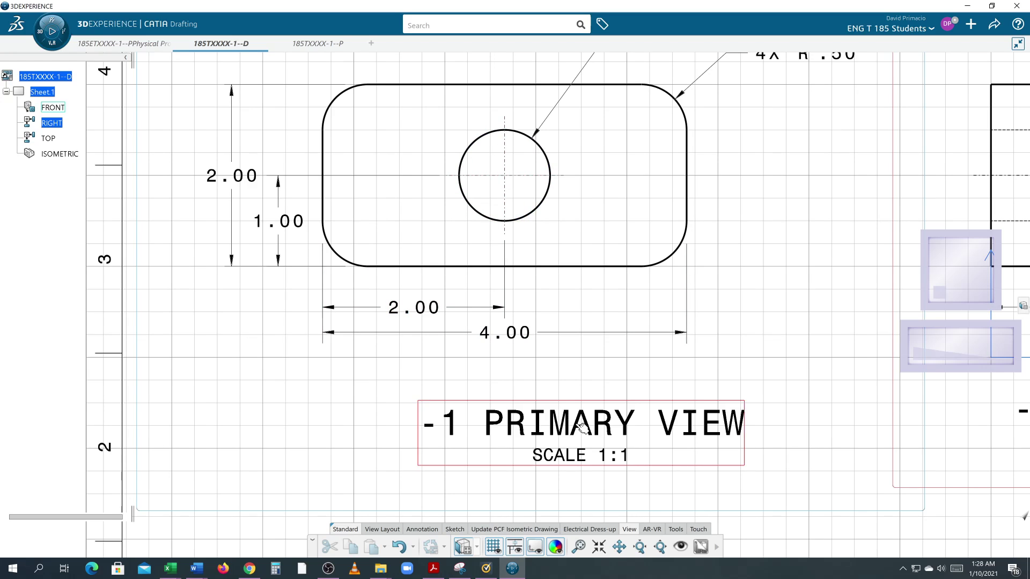
left_click_drag(580, 426, 505, 424)
Move the top view's label so it is centered beneath the top view and slightly lower.
scroll(680, 344, "down", 1)
scroll(680, 345, "down", 3)
middle_click_drag(662, 363, 727, 422)
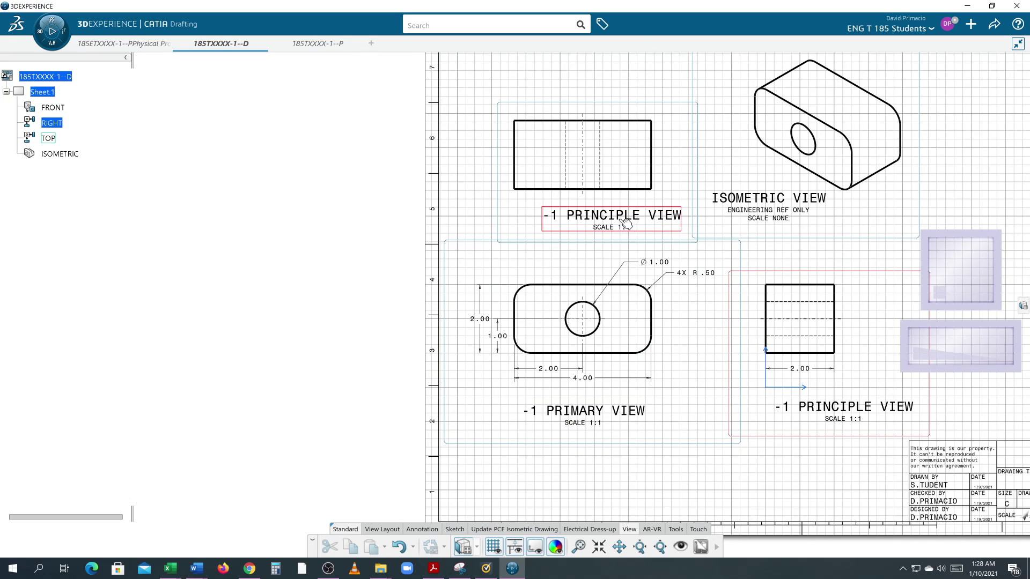
left_click_drag(622, 221, 590, 226)
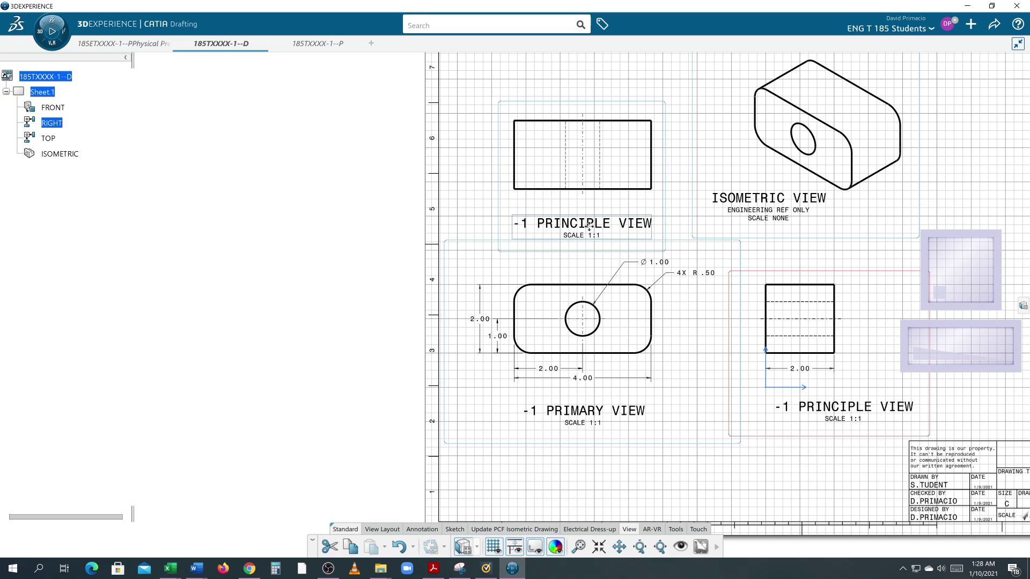
left_click(478, 229)
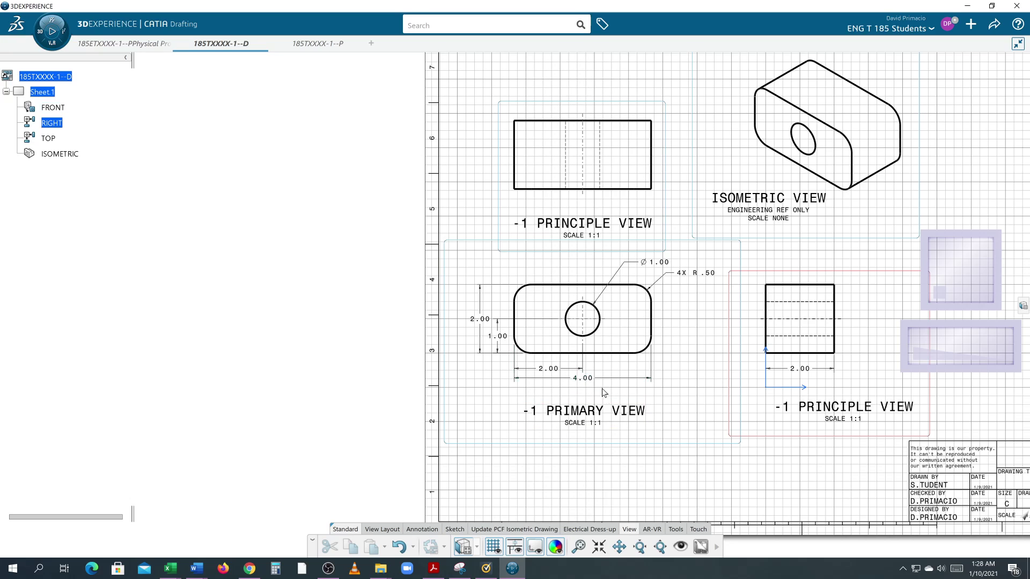
Raise the front view's label slightly and move the right view's label beneath its view, roughly level with the front view's label.
left_click_drag(568, 418, 567, 412)
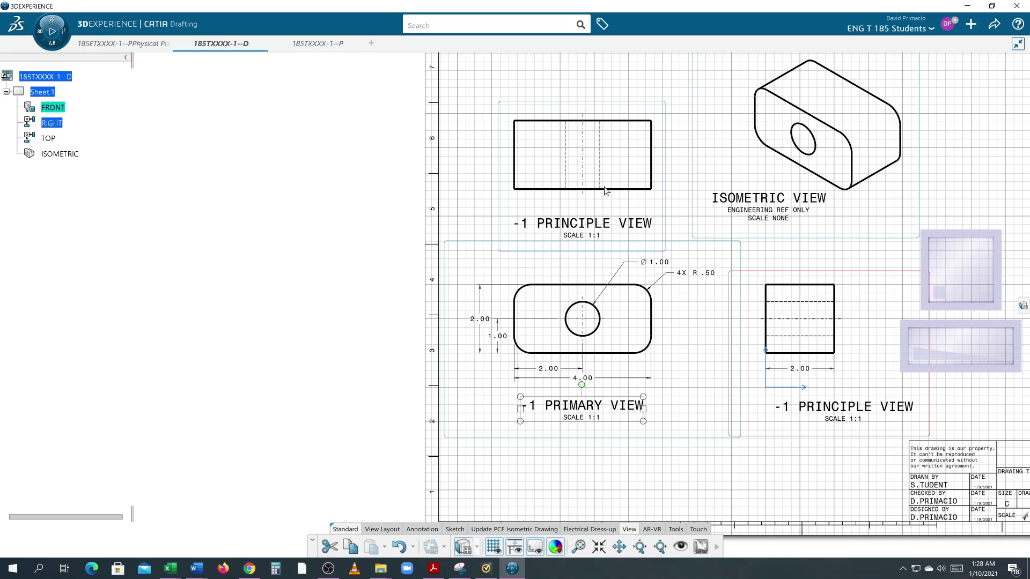
left_click(631, 428)
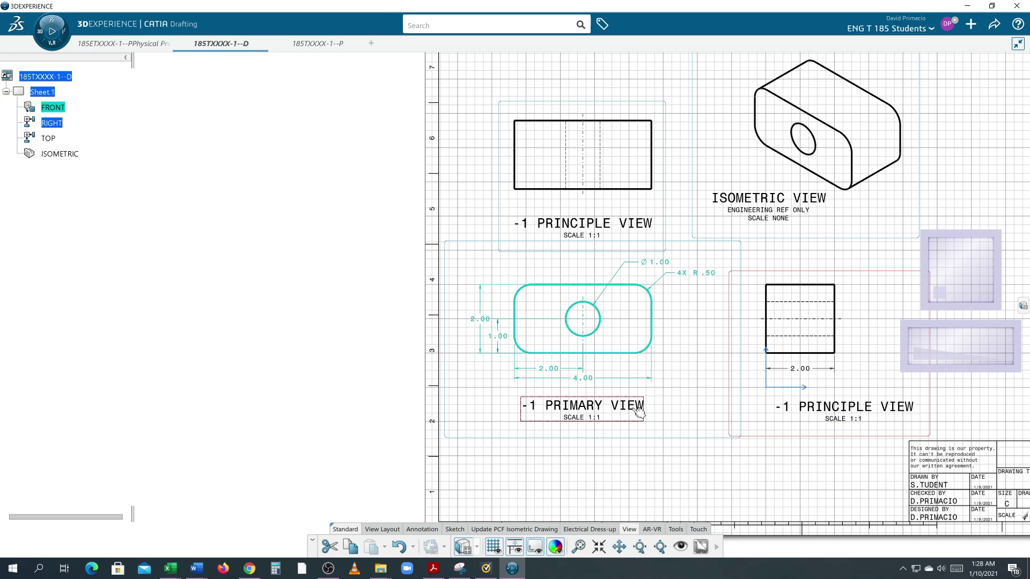
left_click_drag(839, 410, 801, 408)
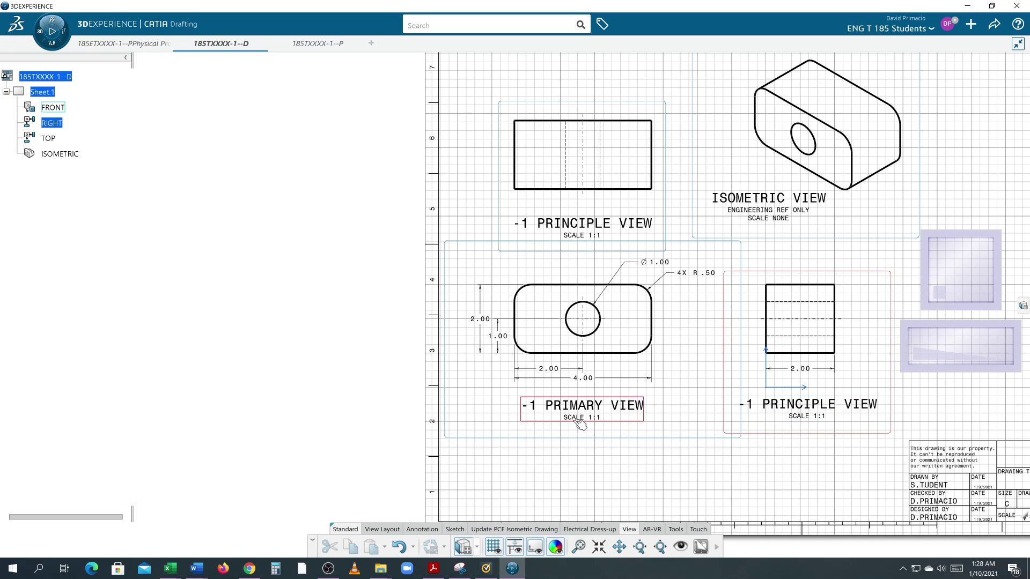
Move the top view farther above the front view and shift the isometric view slightly up and to the right.
middle_click_drag(670, 464, 607, 479)
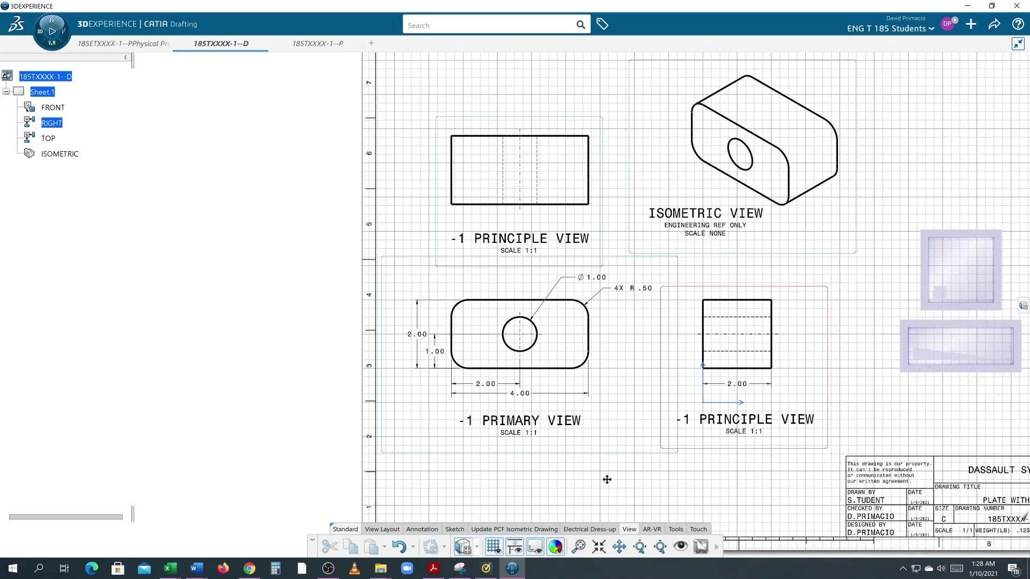
scroll(606, 479, "down", 3)
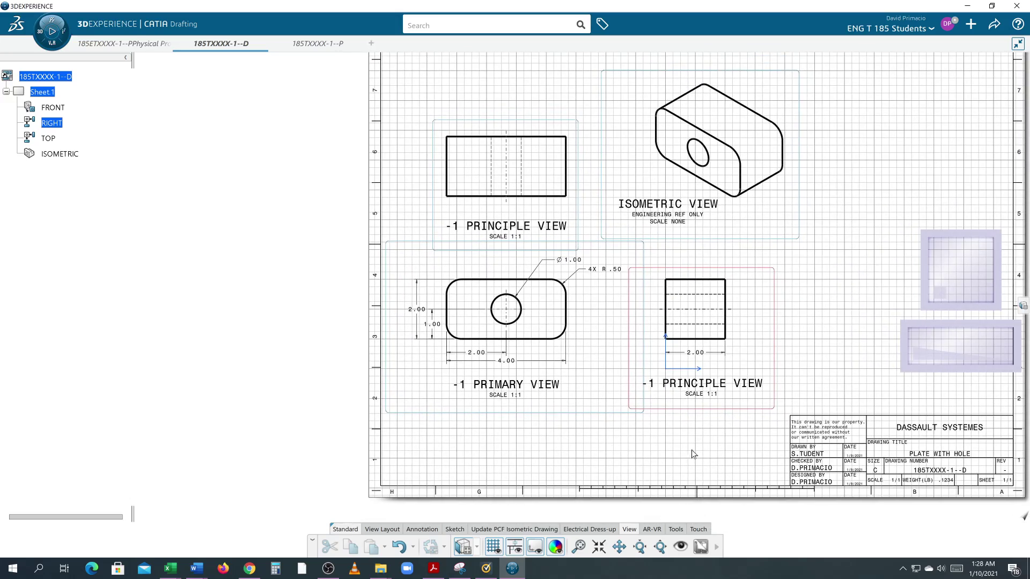
scroll(693, 454, "up", 3)
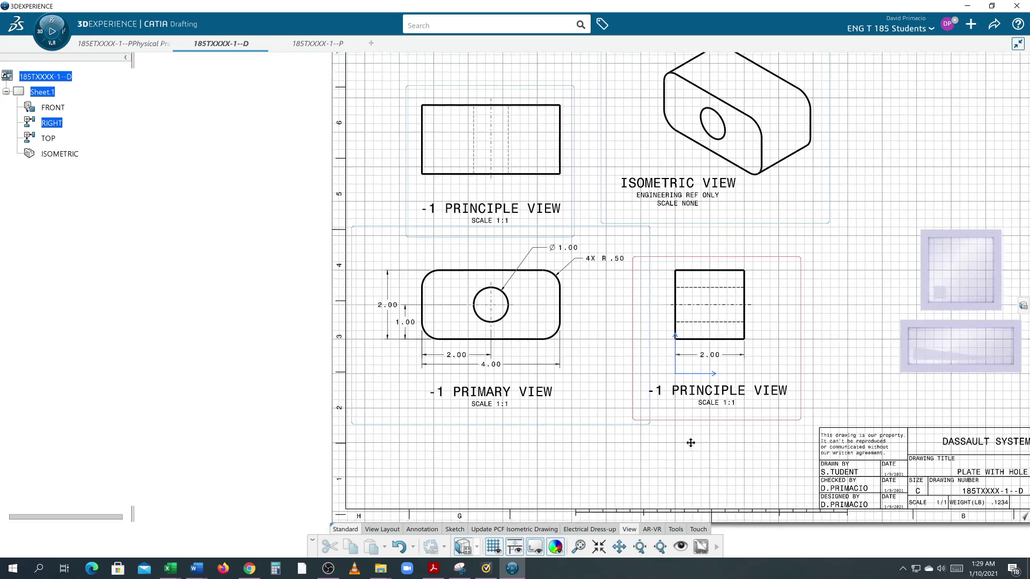
mouse_move(690, 442)
middle_mouse_down()
mouse_move(631, 459)
mouse_move(582, 453)
mouse_move(581, 465)
middle_mouse_up()
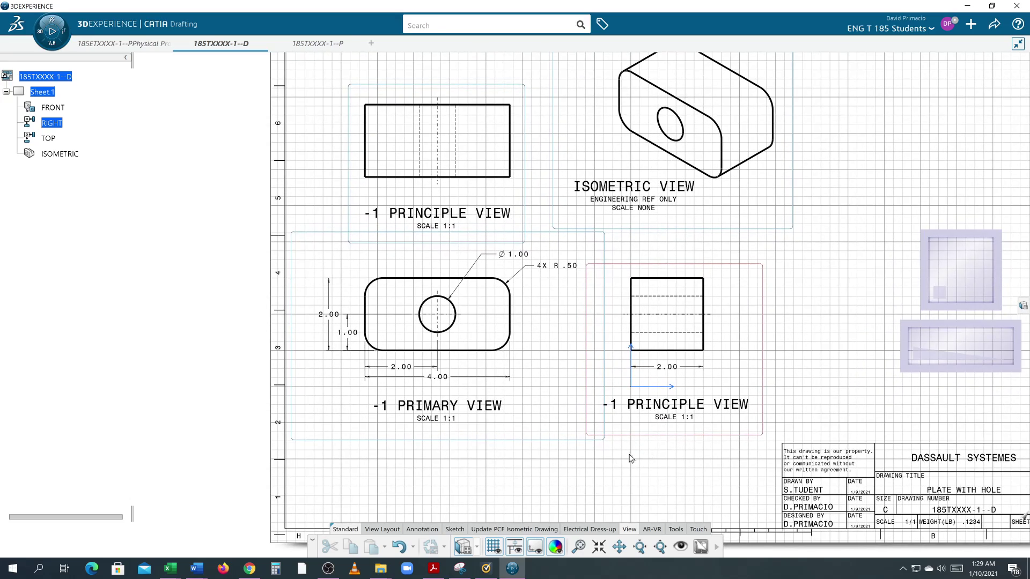
middle_click_drag(460, 258, 597, 387)
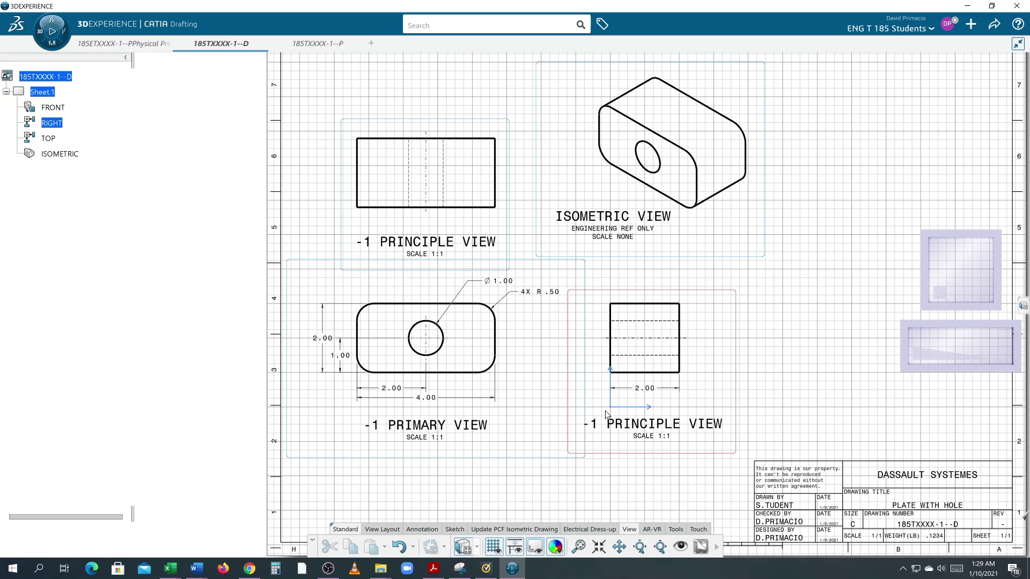
middle_click_drag(492, 467, 541, 476)
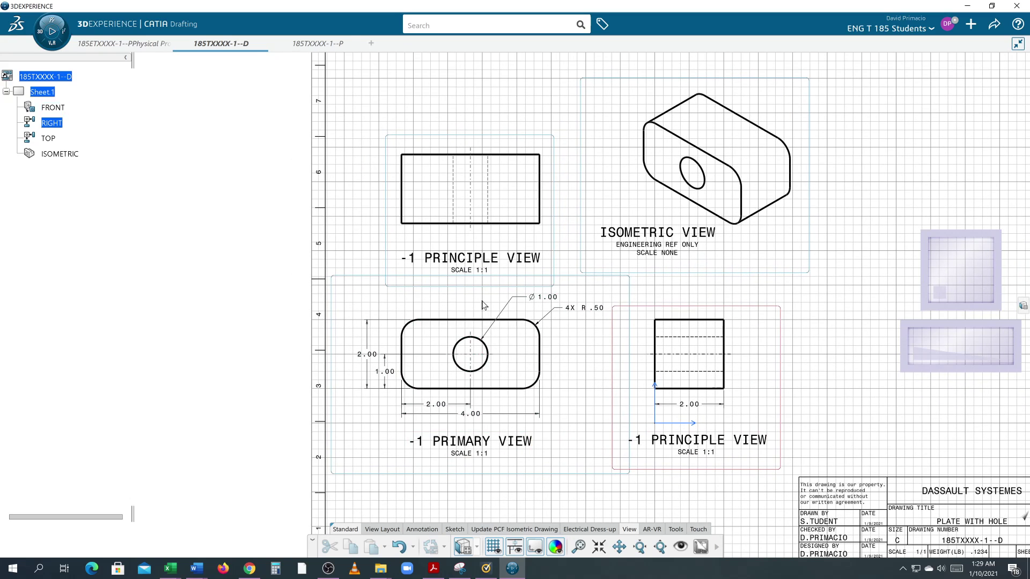
left_click(382, 212)
mouse_move(382, 212)
left_mouse_down()
mouse_move(386, 198)
mouse_move(384, 207)
left_mouse_up()
left_click(383, 208)
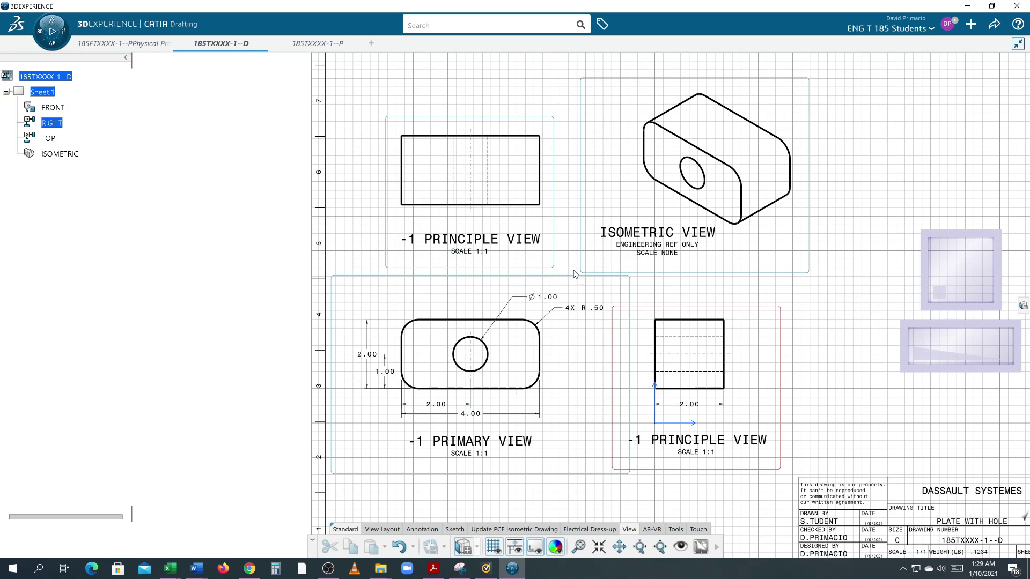
left_click_drag(586, 264, 616, 252)
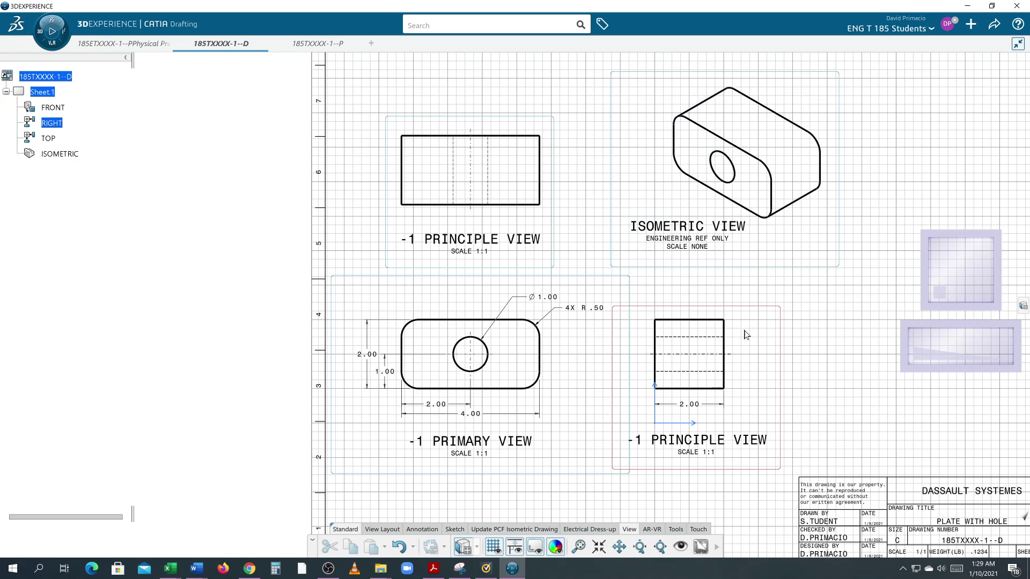
Hide the drawing grid and the frames around all views.
scroll(751, 337, "down", 2)
scroll(740, 347, "down", 1)
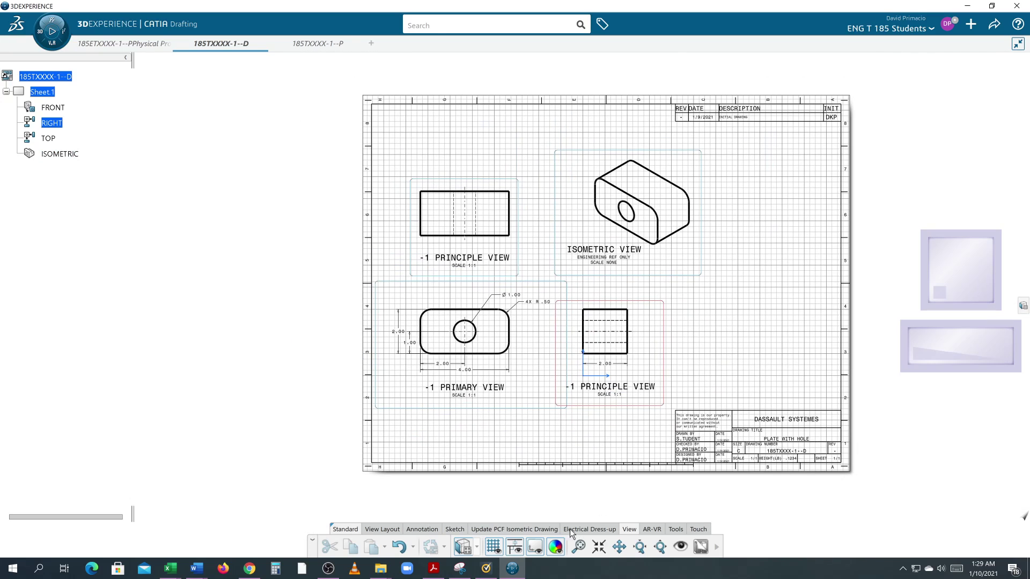
left_click(493, 547)
left_click(535, 547)
scroll(602, 486, "up", 1)
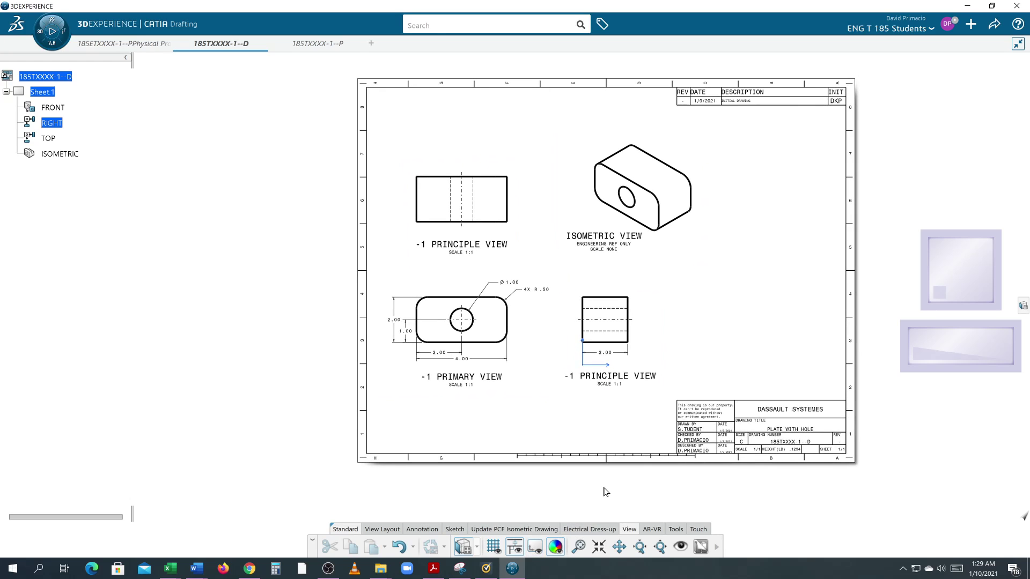
Switch editing from the right view to Sheet.1 itself.
scroll(613, 487, "up", 2)
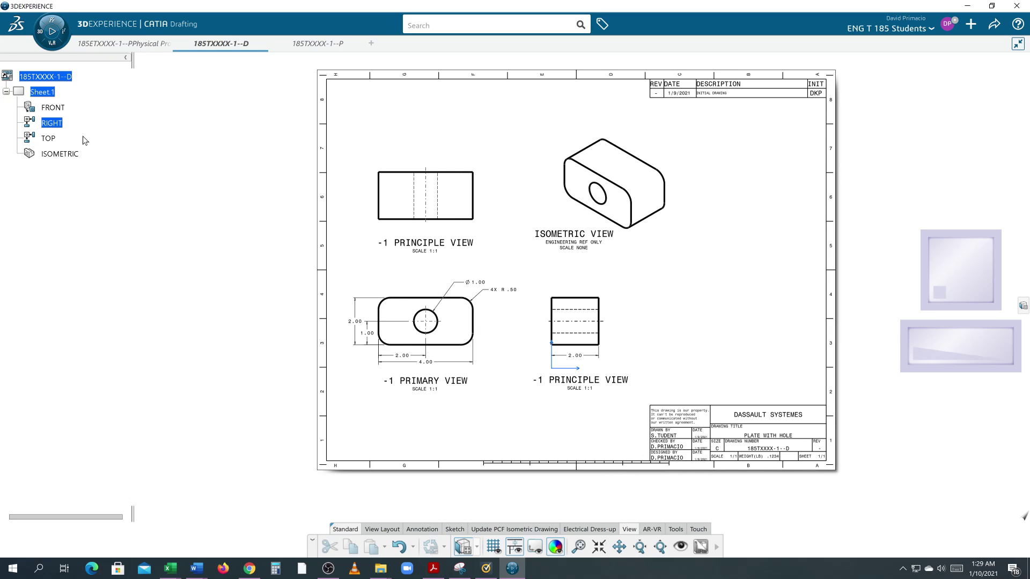
right_click(43, 92)
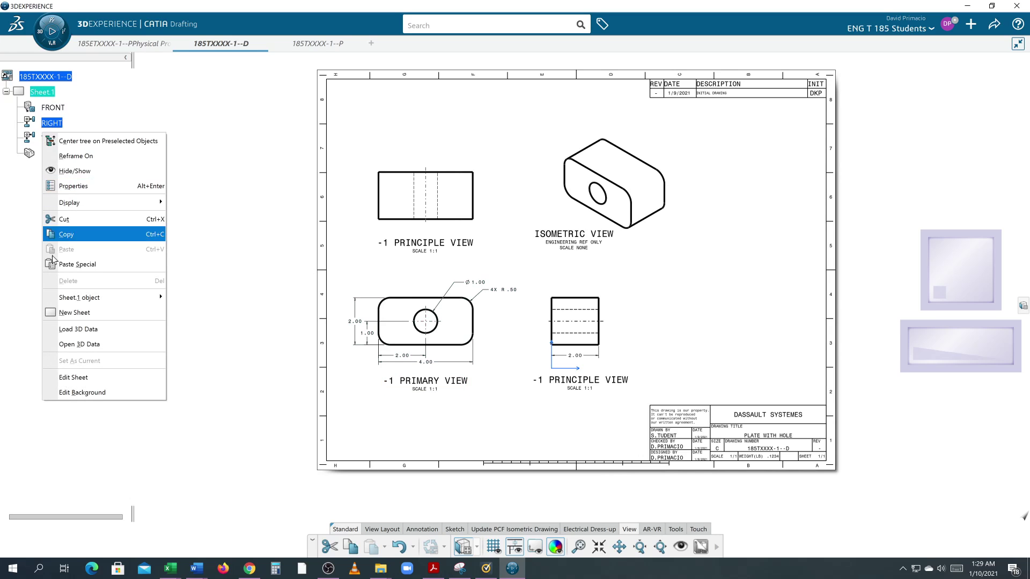
left_click(76, 379)
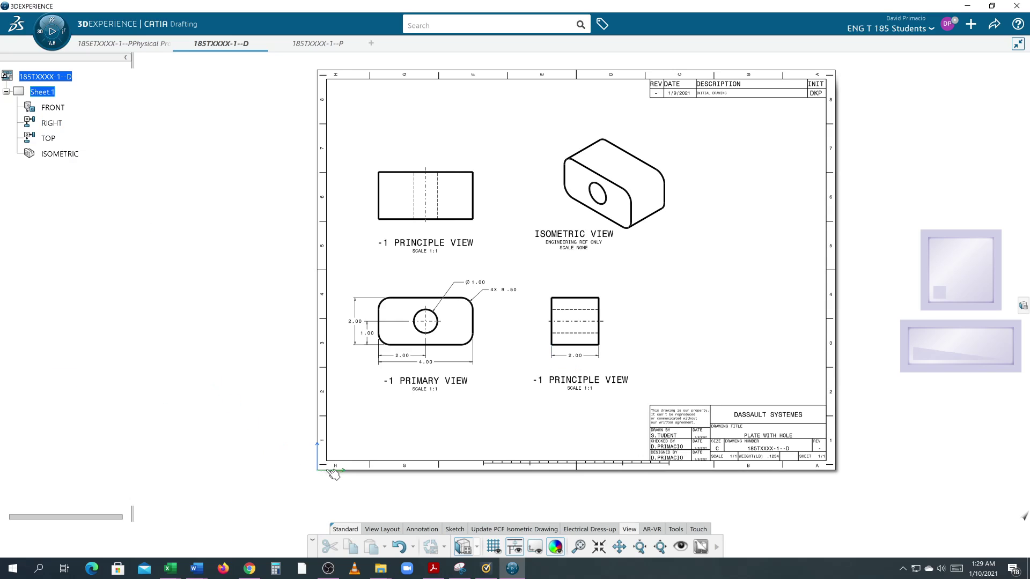
Save the drawing.
mouse_move(258, 412)
middle_mouse_down()
mouse_move(239, 418)
mouse_move(221, 407)
middle_mouse_up()
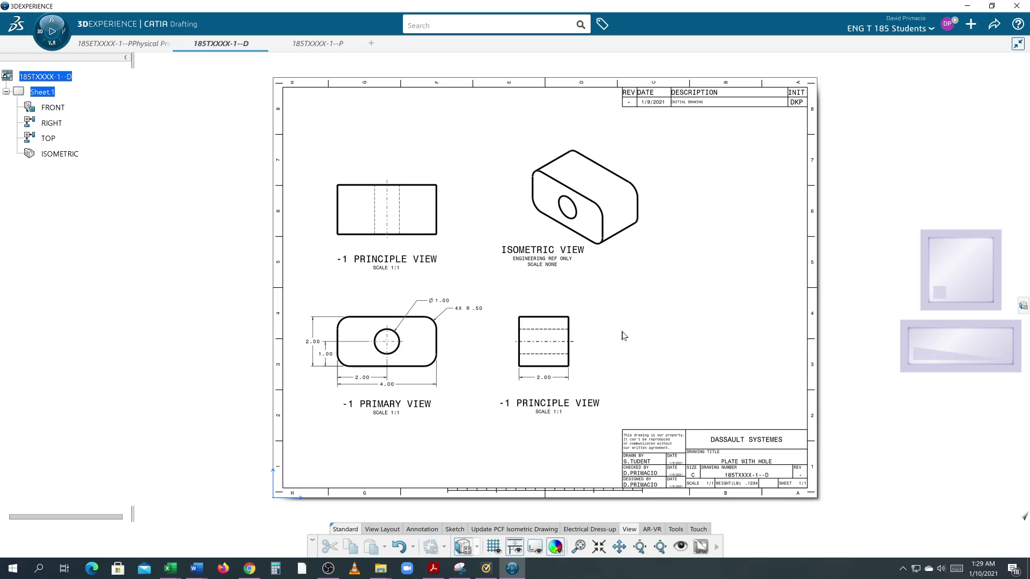
left_click(992, 28)
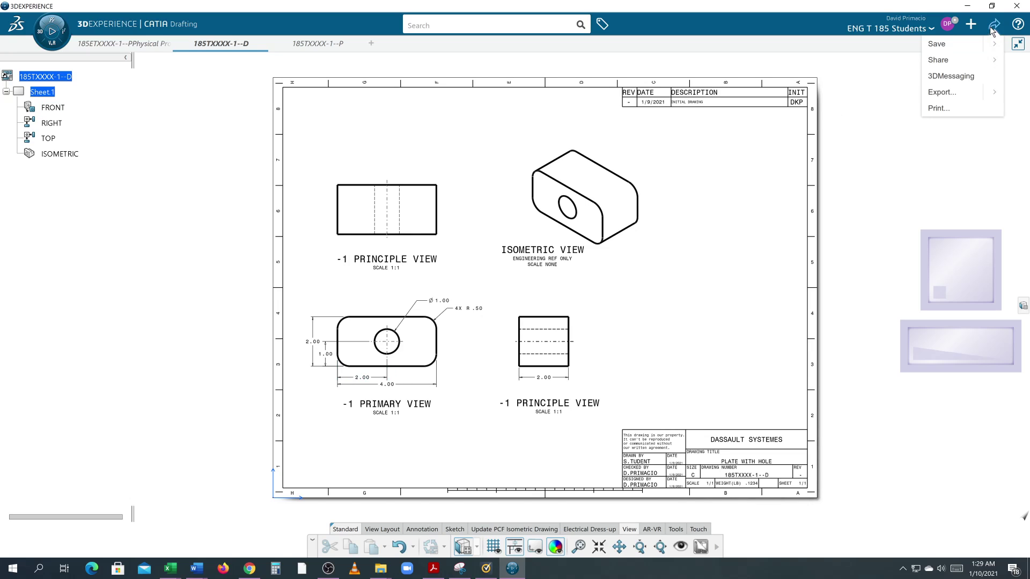
left_click(947, 45)
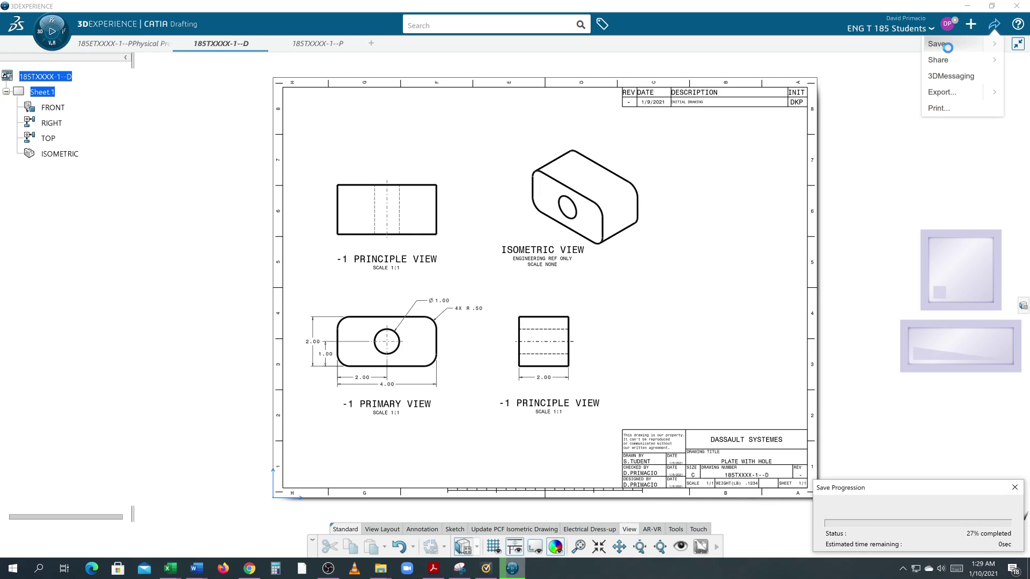